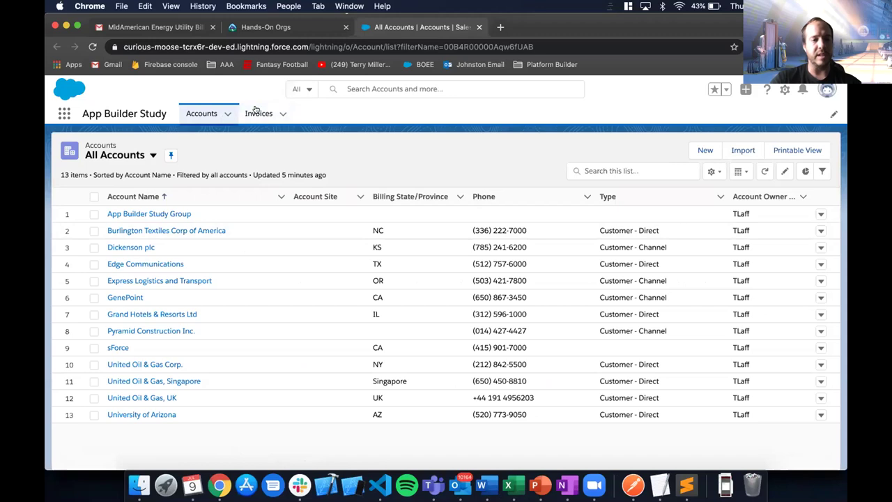
Step: Open the Account object's fields and relationships in the Object Manager of Setup
left_click(781, 90)
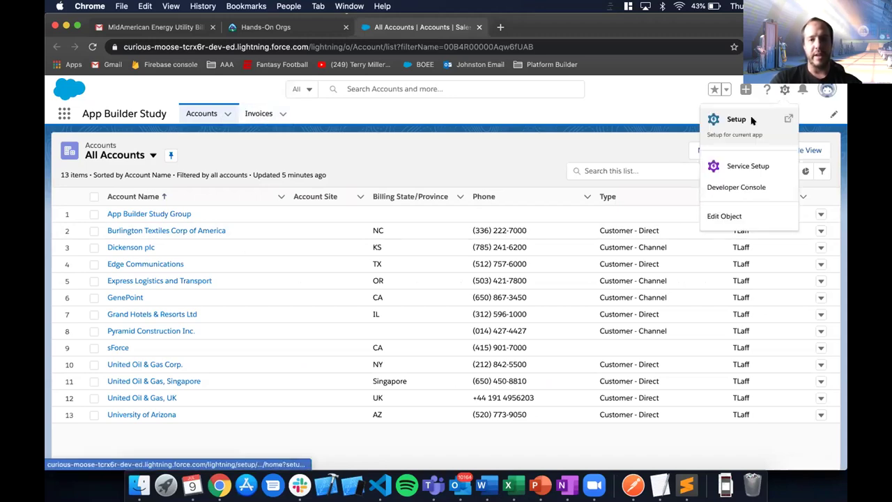
left_click(752, 120)
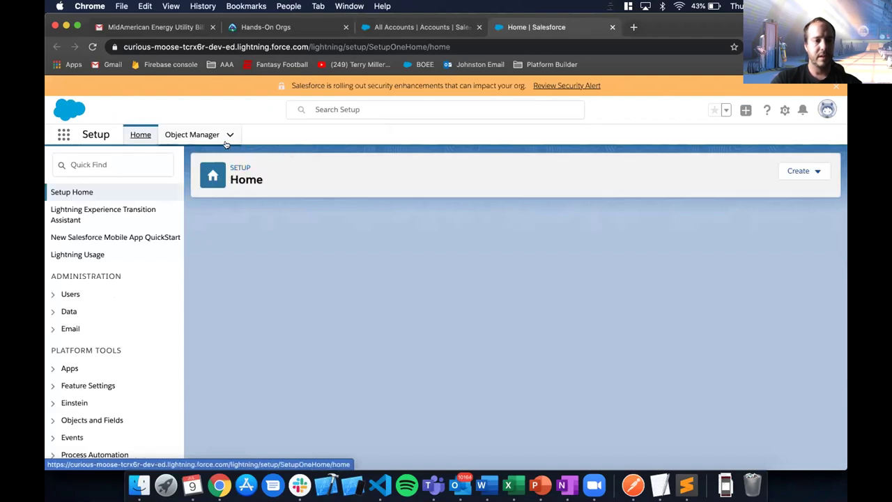
left_click(198, 136)
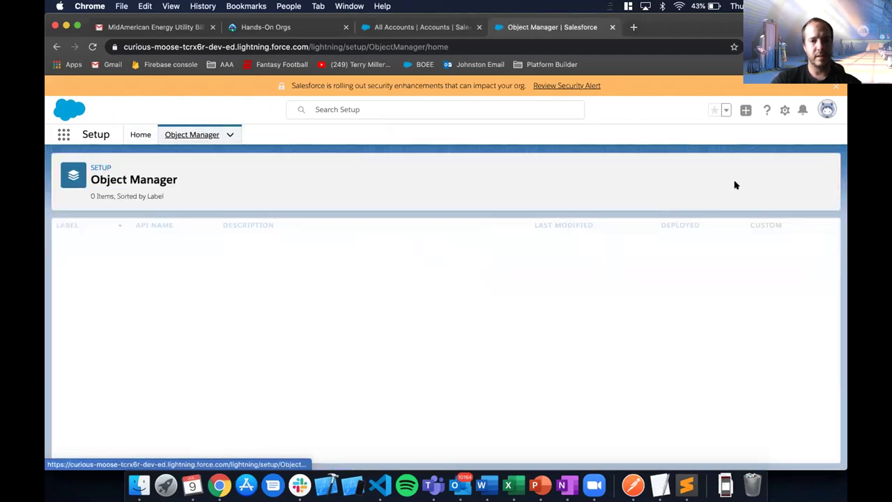
left_click(667, 167)
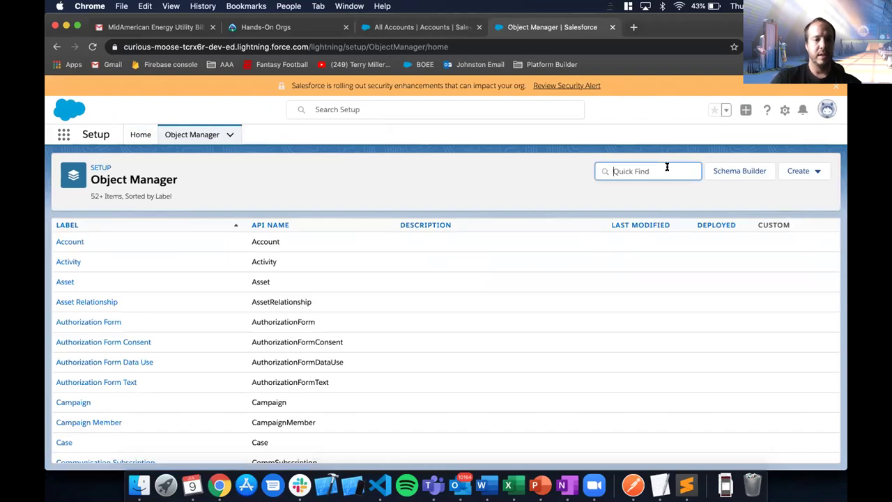
left_click(66, 241)
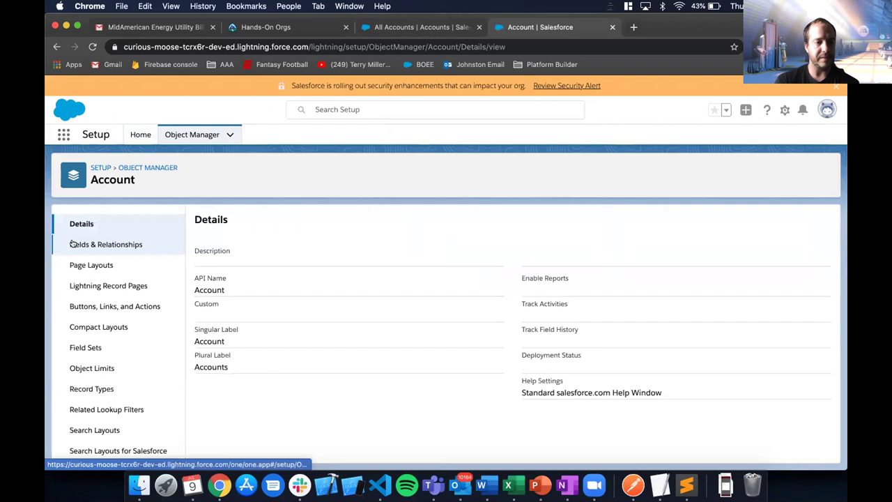
left_click(93, 244)
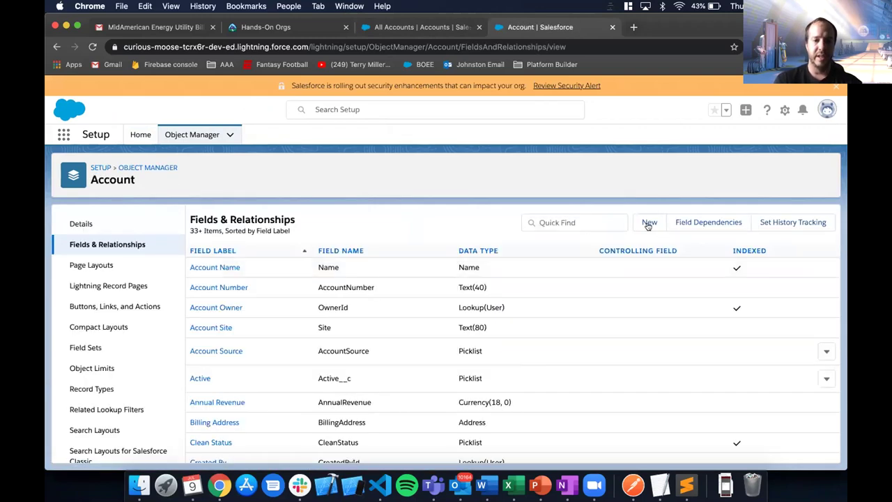
Step: Try to create a roll-up summary field labelled Invoices on the Account object, and check which objects can be summarized
left_click(648, 223)
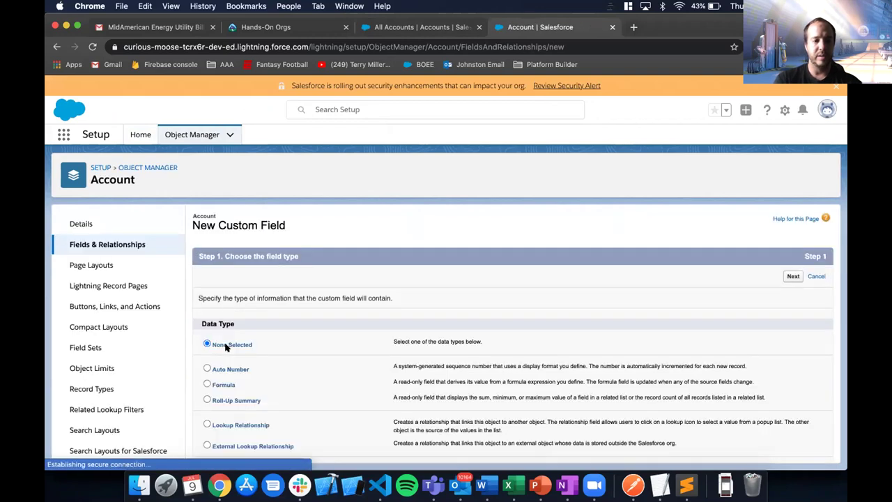
left_click(792, 276)
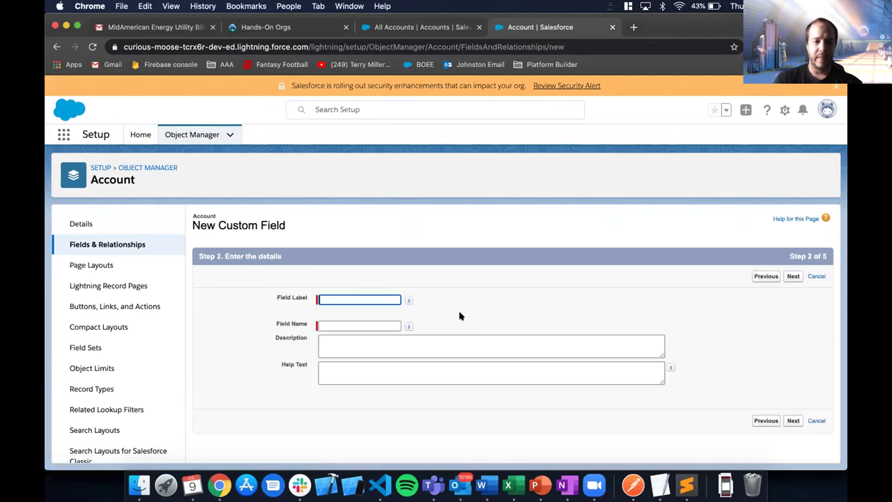
left_click(370, 296)
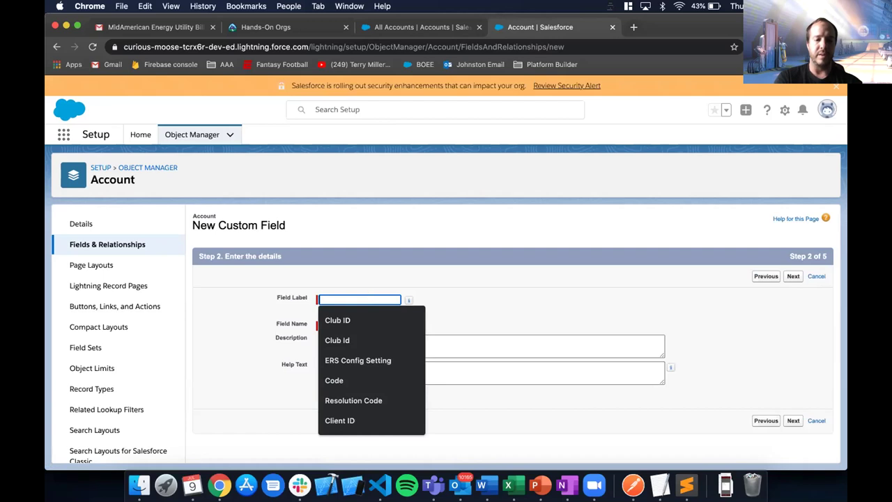
type("Invoices")
key("Tab")
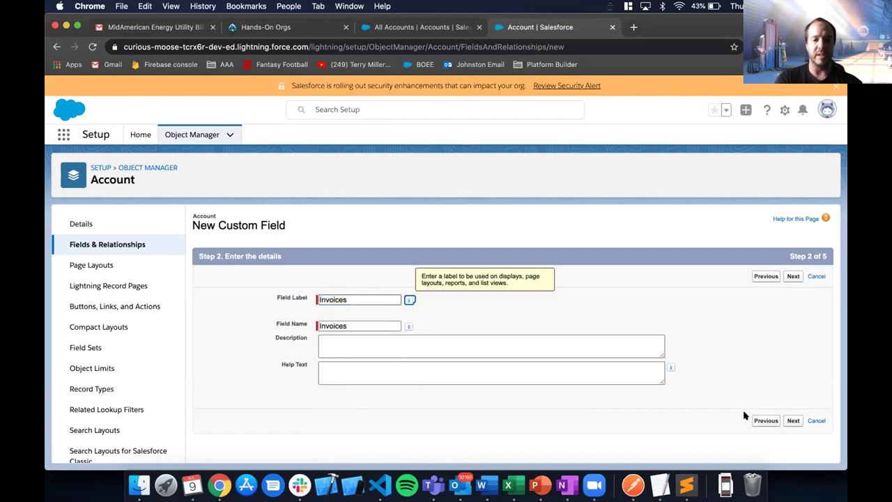
left_click(792, 420)
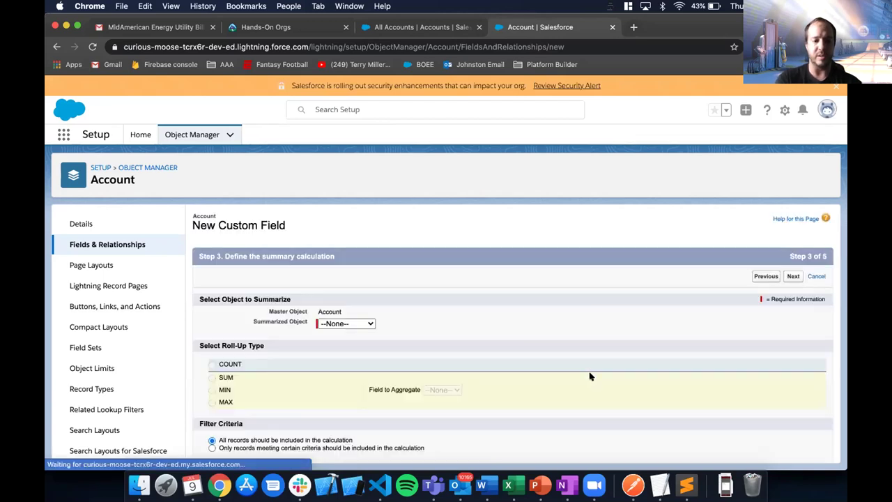
left_click(362, 322)
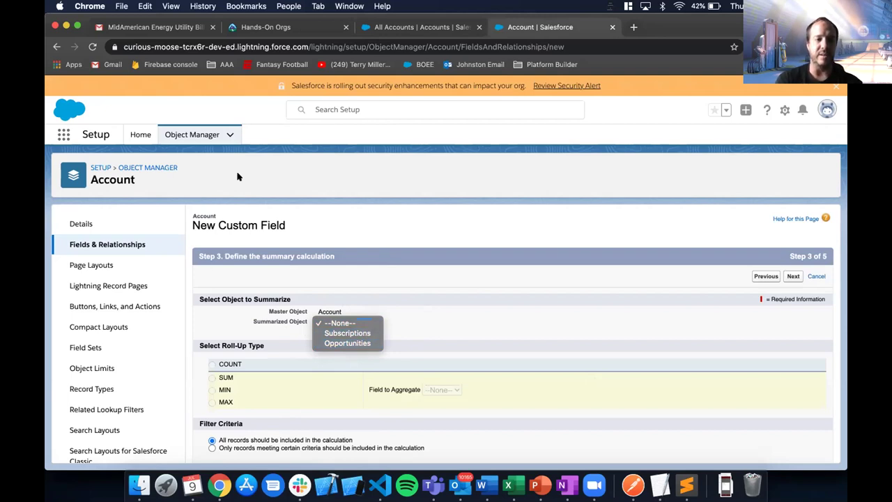
left_click(417, 333)
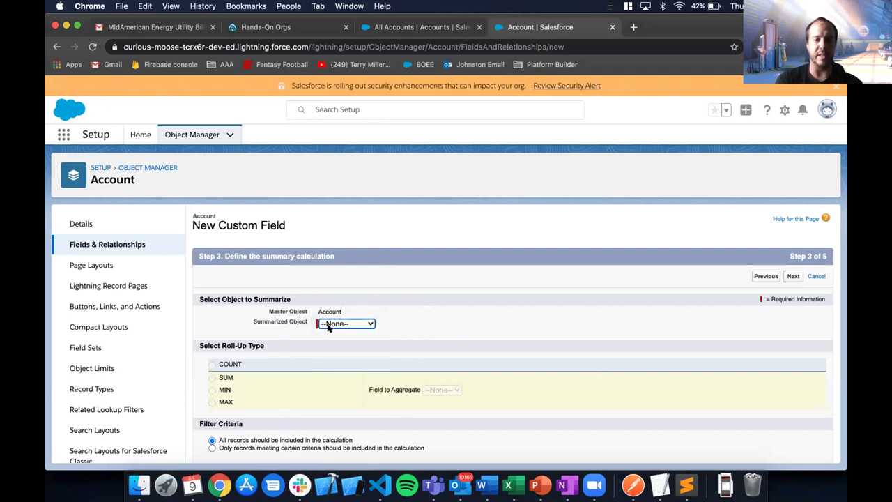
Step: Find the Invoice object in the Object Manager and open its fields and relationships
left_click(183, 137)
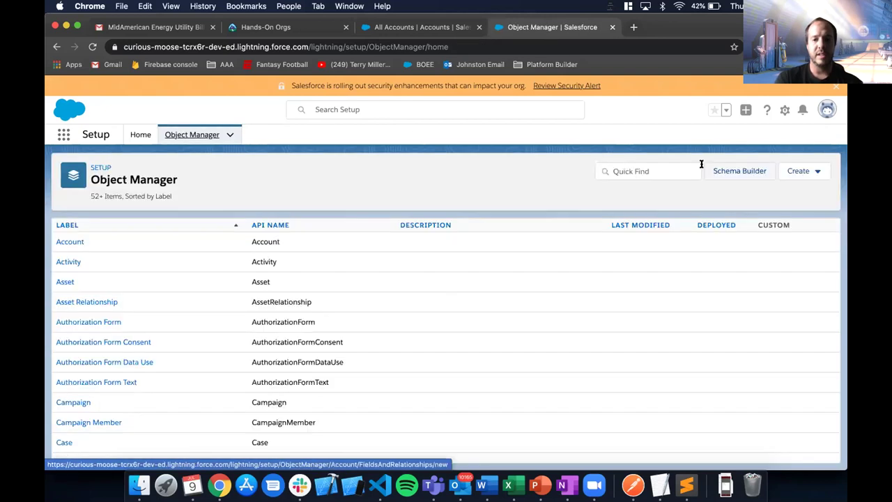
left_click(700, 168)
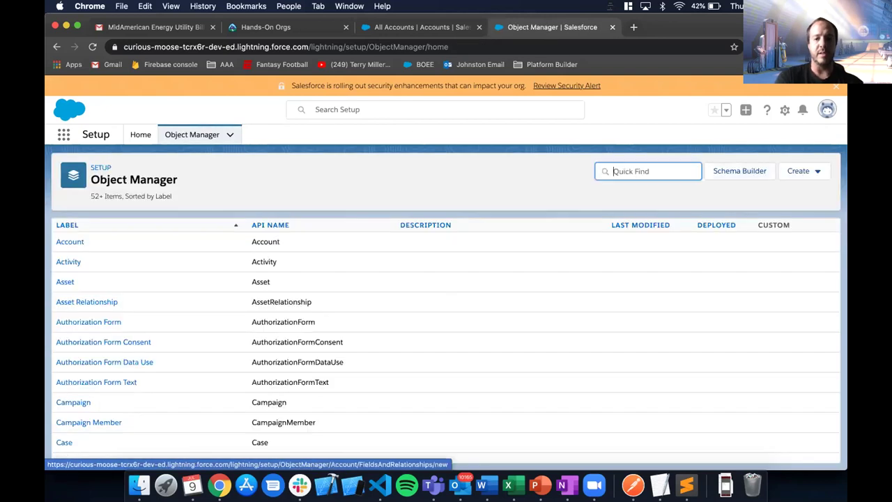
type("invoices")
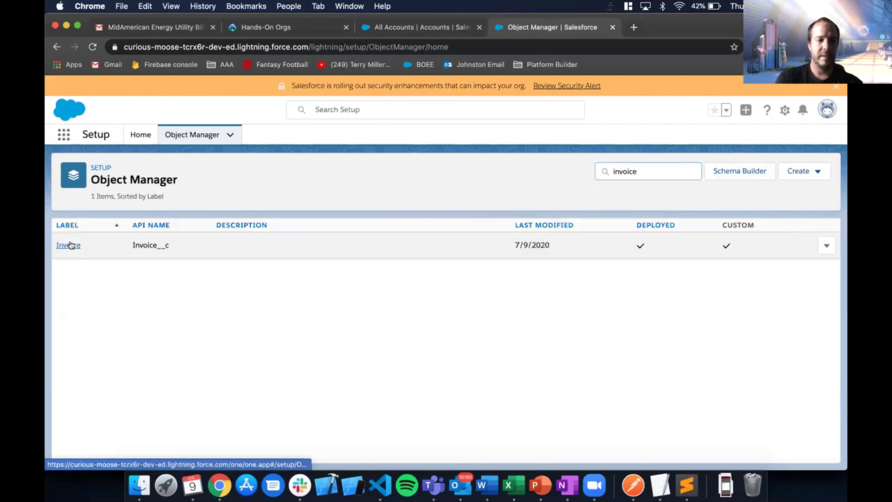
left_click(70, 245)
left_click(119, 243)
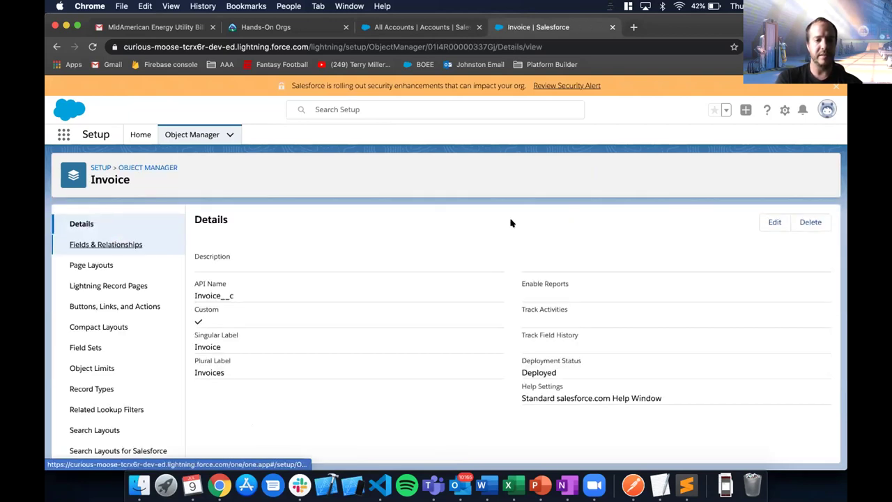
Step: Start a new master-detail relationship field on the Invoice object with Account as the related object
left_click(652, 222)
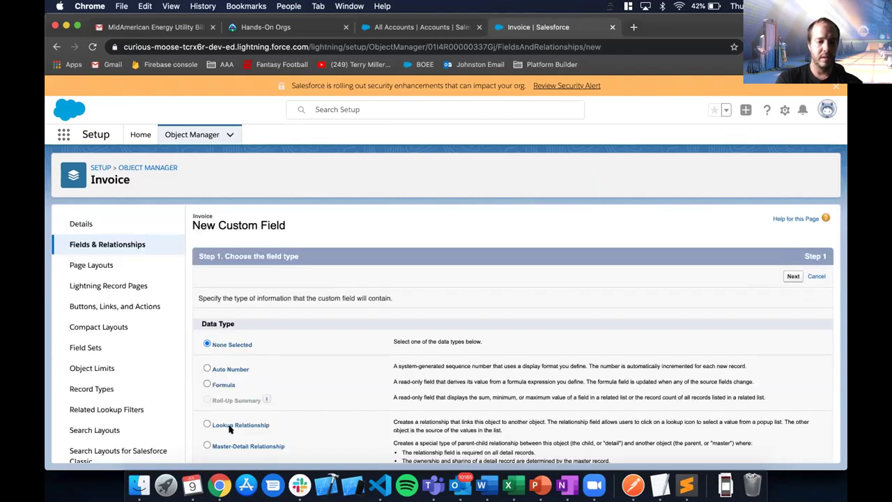
left_click(234, 444)
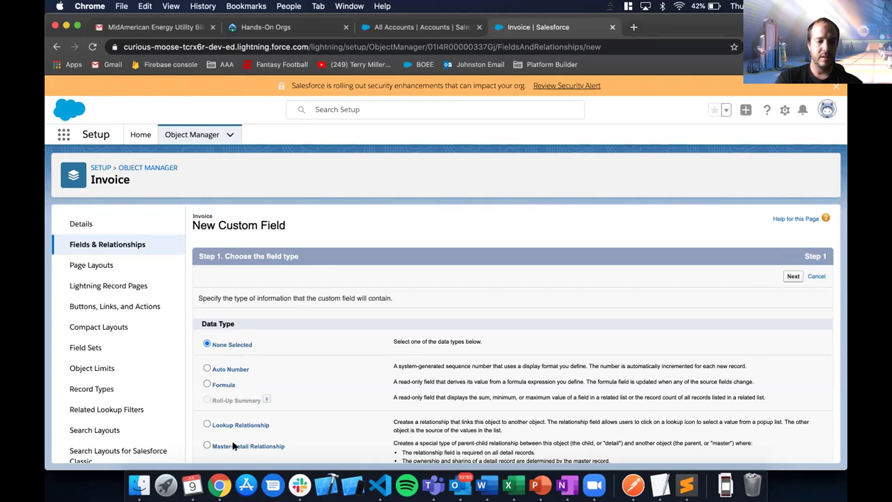
left_click(792, 275)
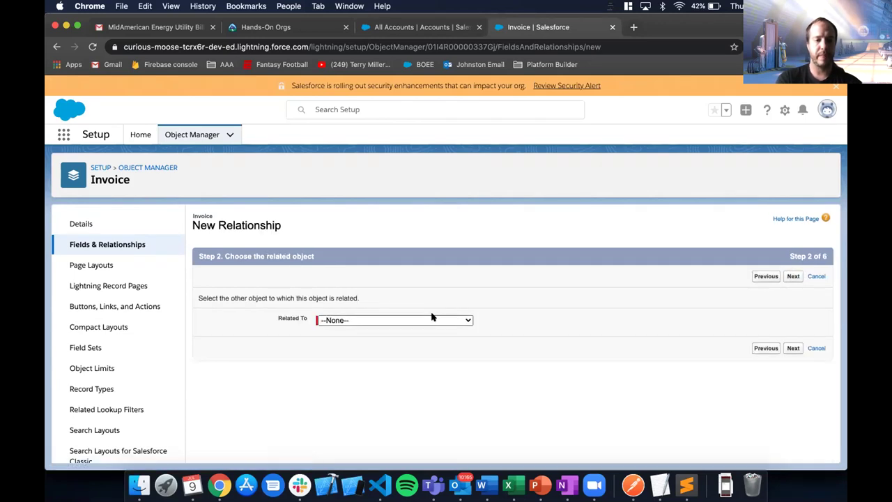
left_click(432, 319)
left_click(422, 329)
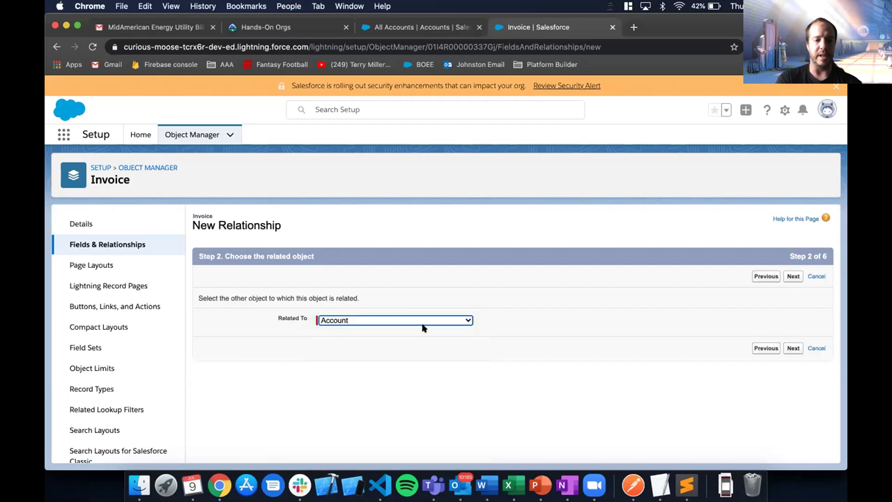
left_click(789, 349)
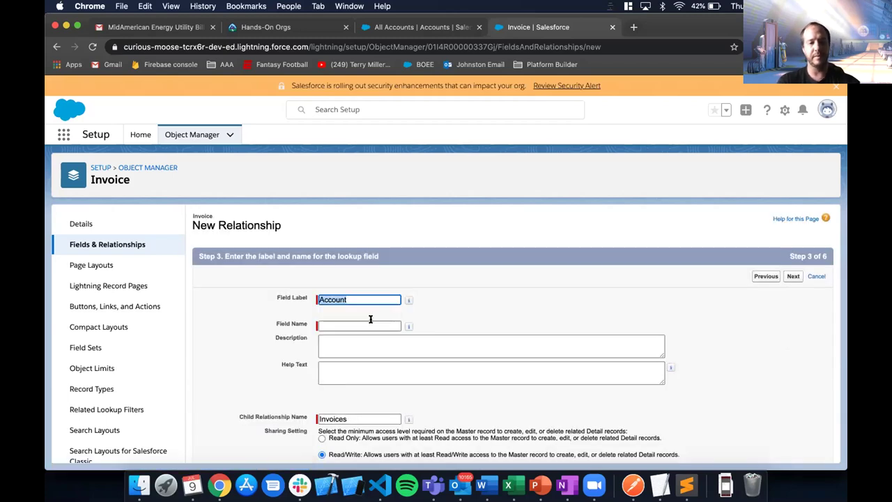
Step: Try to save the master-detail relationship with field name Account, accepting the default sharing, field security, page layouts and related lists
left_click(369, 320)
left_click(552, 317)
scroll(493, 335, "down", 3)
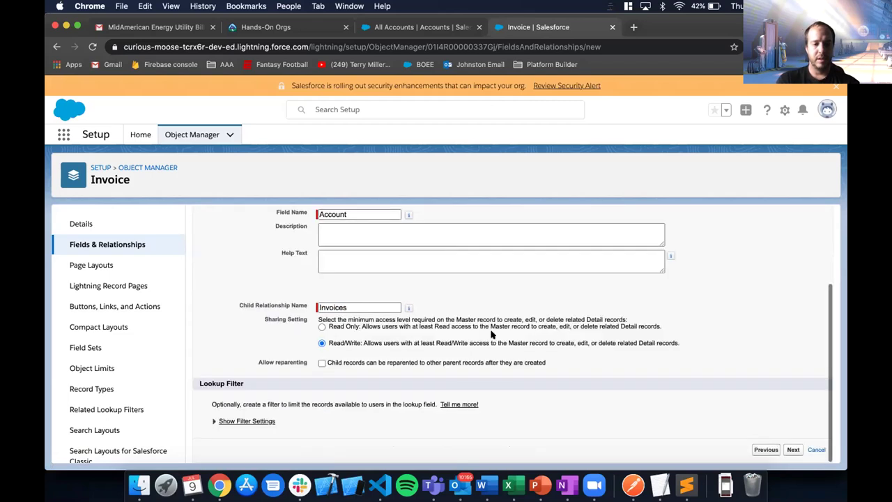
left_click(792, 449)
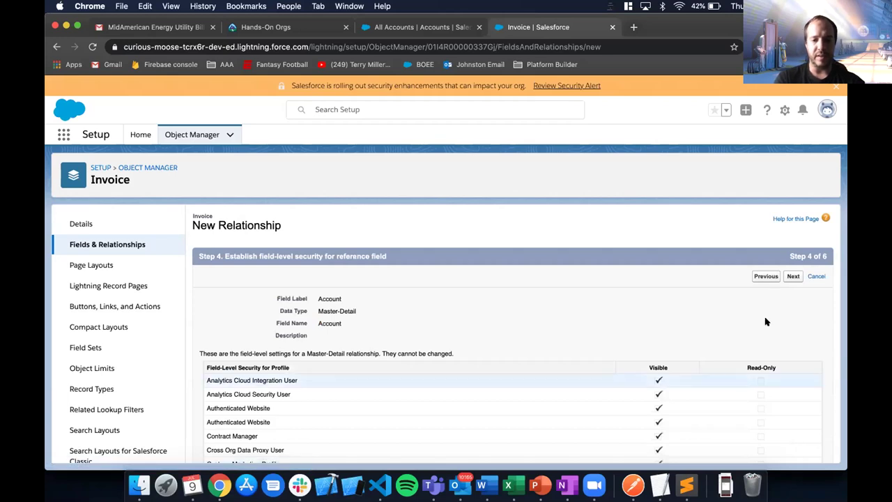
left_click(792, 276)
left_click(789, 276)
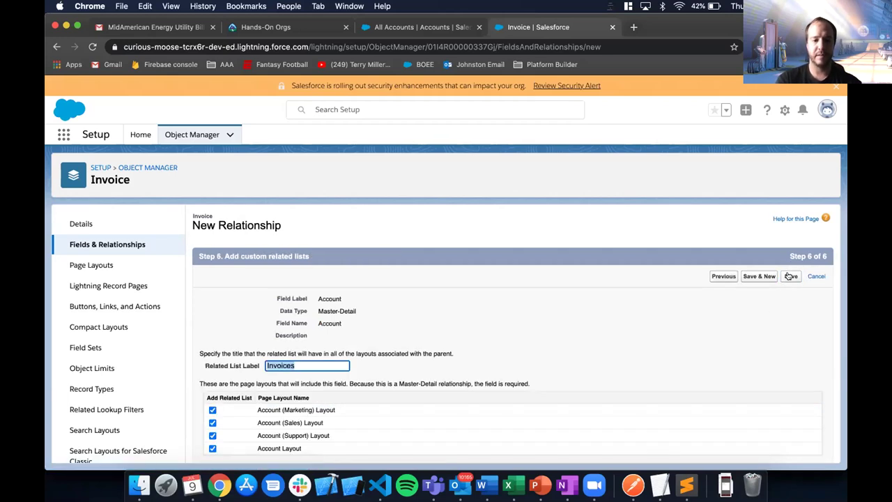
left_click(790, 276)
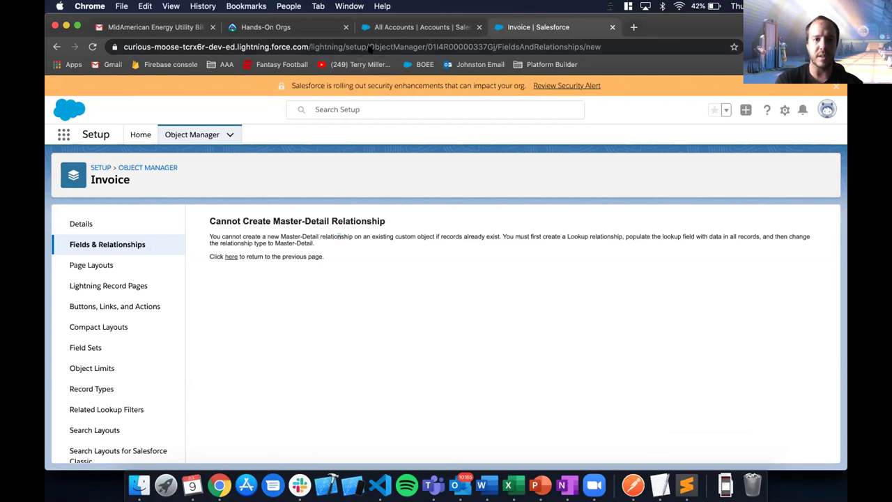
Step: Delete the New Computers record from the Invoices list in the App Builder Study app
left_click(391, 25)
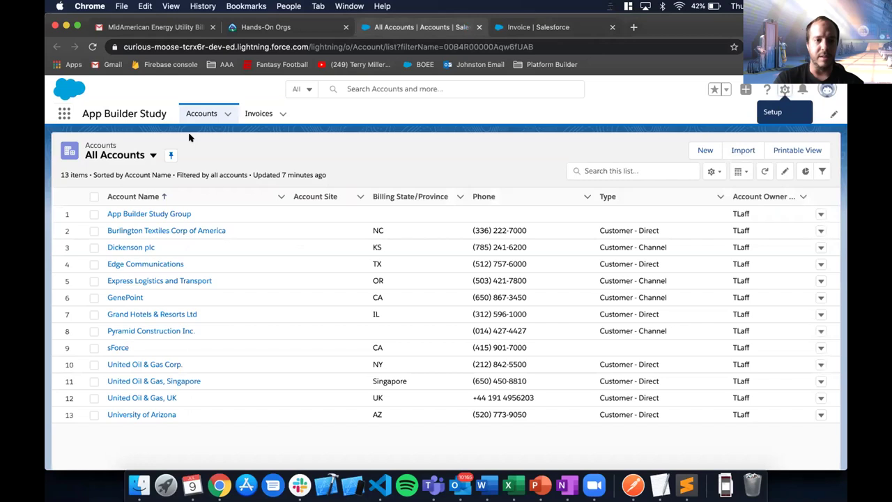
left_click(251, 115)
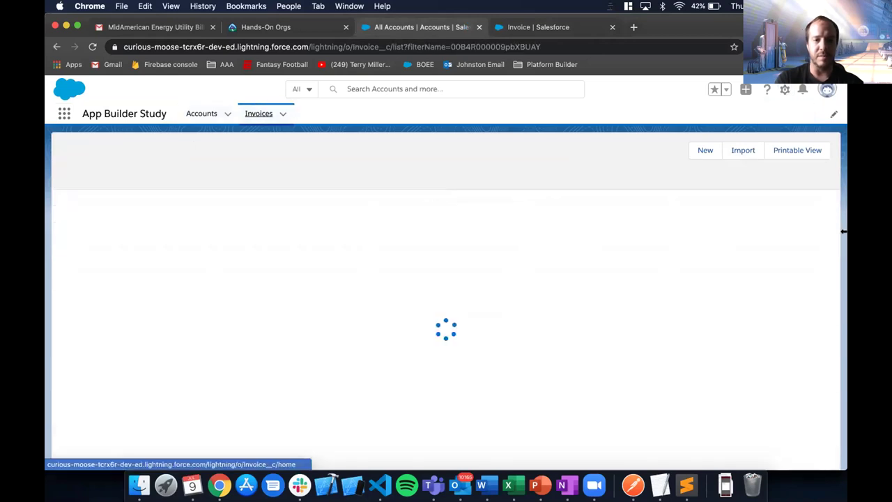
left_click(820, 215)
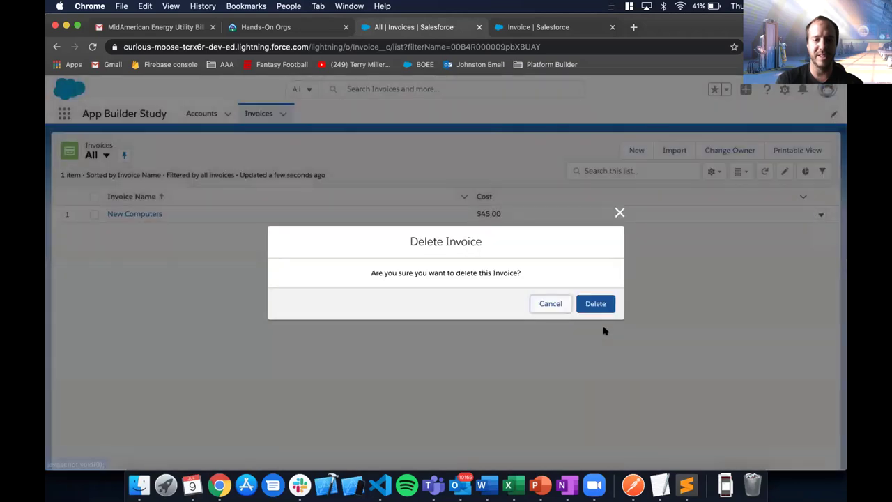
left_click(593, 305)
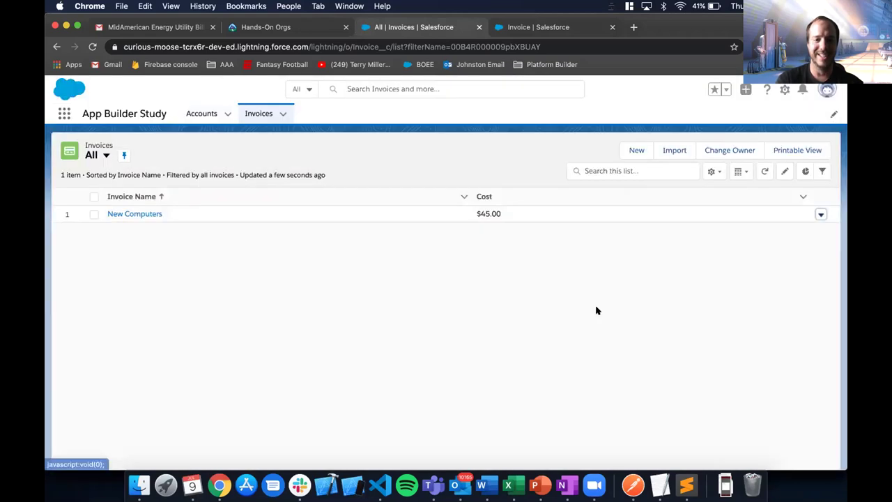
Step: Return to the Invoice object's fields in Setup and start another master-detail relationship field with Account as the related object
left_click(512, 26)
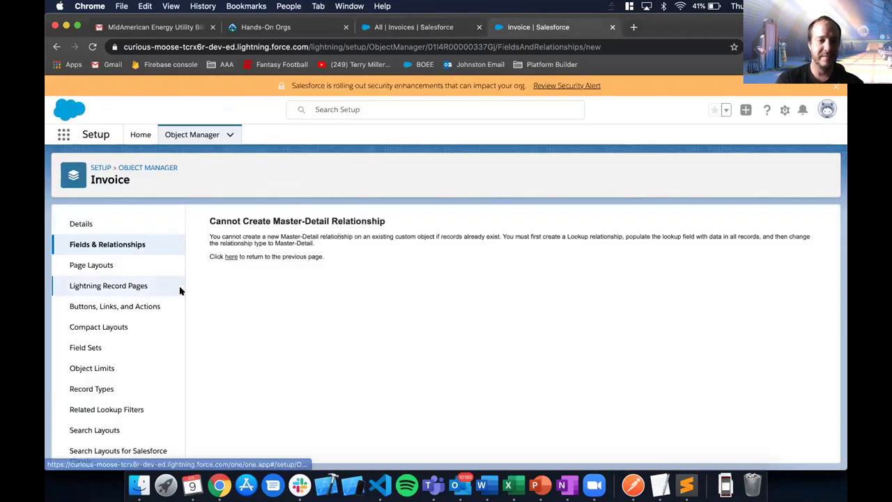
left_click(233, 256)
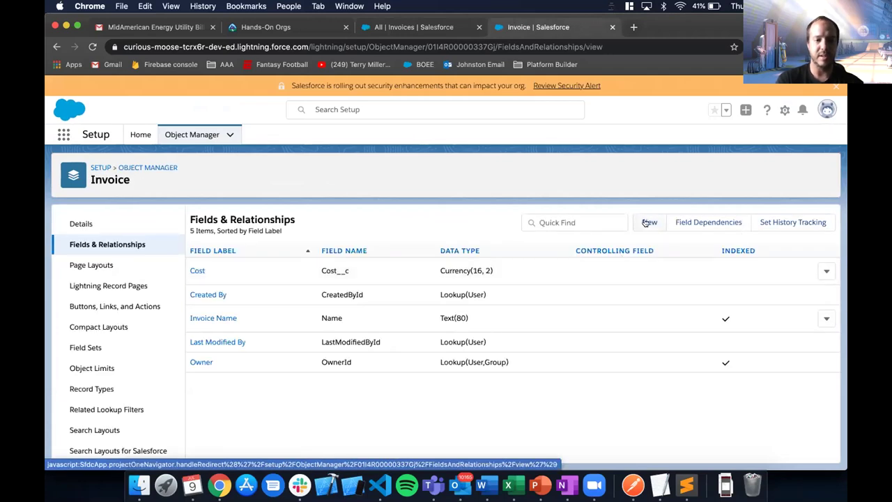
left_click(648, 222)
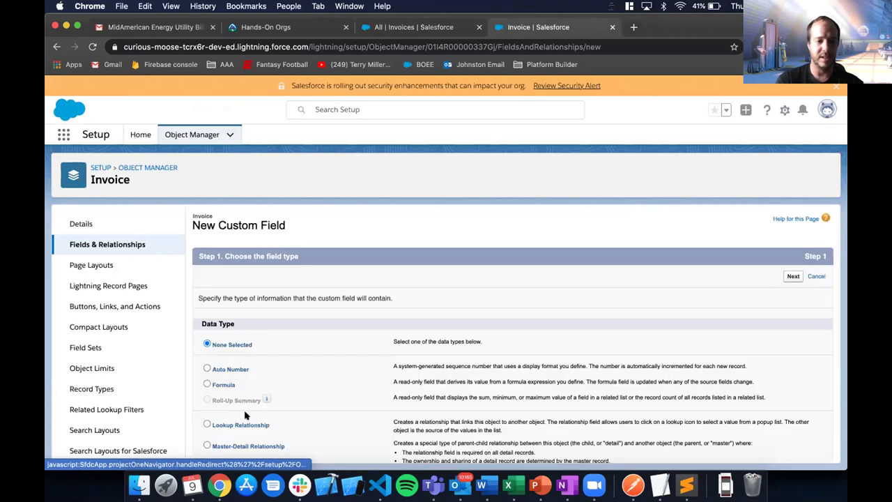
left_click(239, 445)
left_click(790, 277)
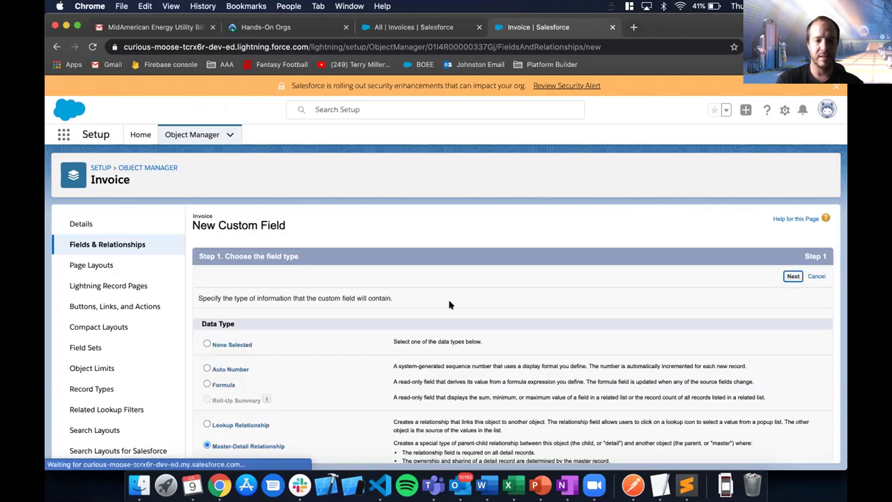
left_click(340, 321)
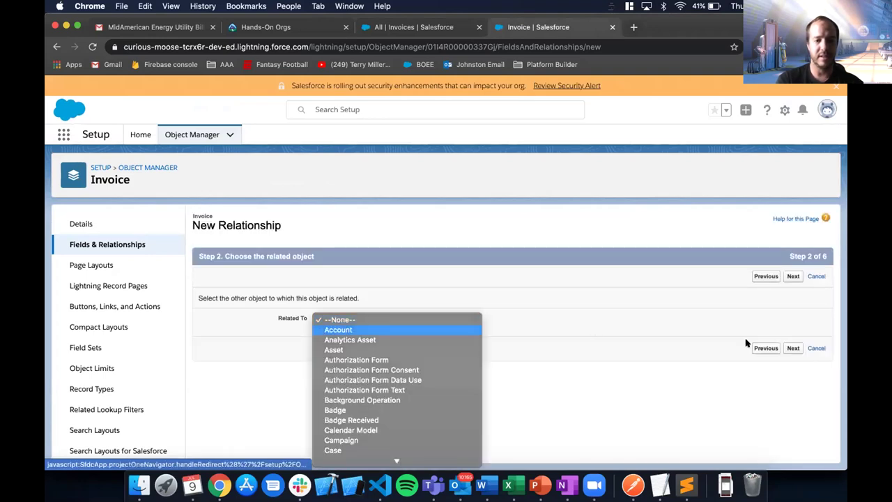
key("Return")
left_click(794, 347)
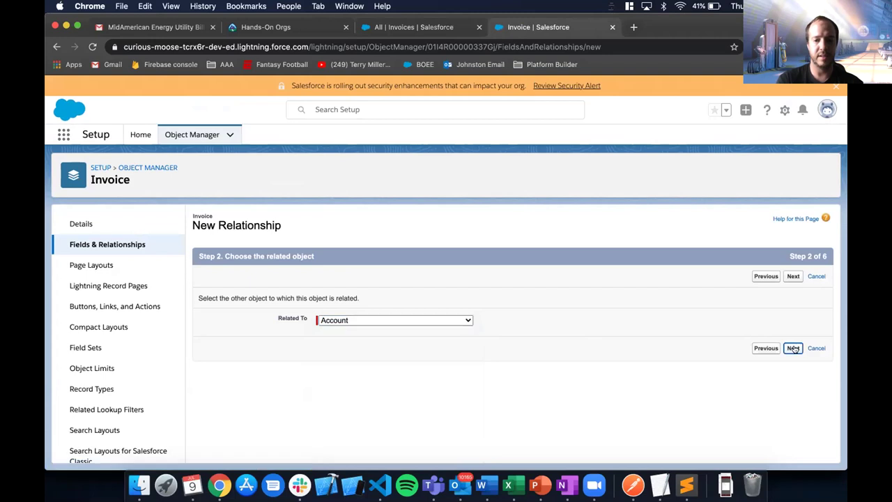
Step: Save the master-detail relationship with field name Account, keeping the default sharing, field-level security, page layouts and related lists
left_click(363, 321)
scroll(363, 328, "down", 2)
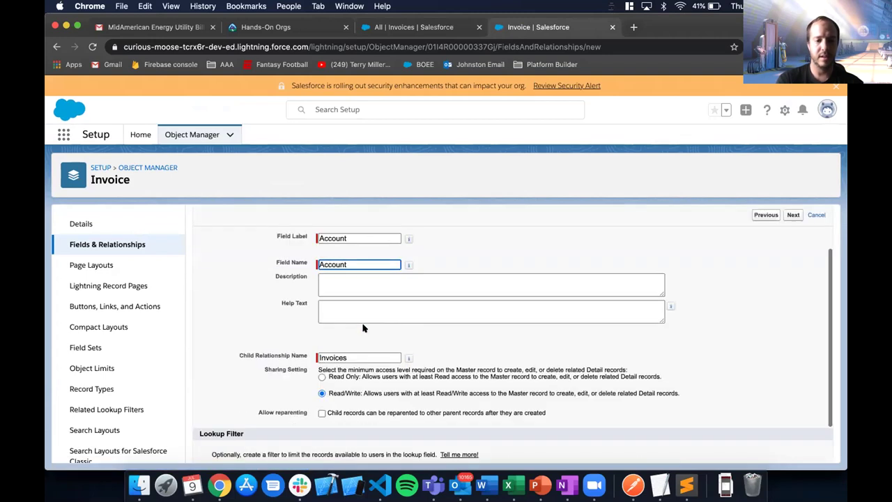
scroll(362, 327, "down", 1)
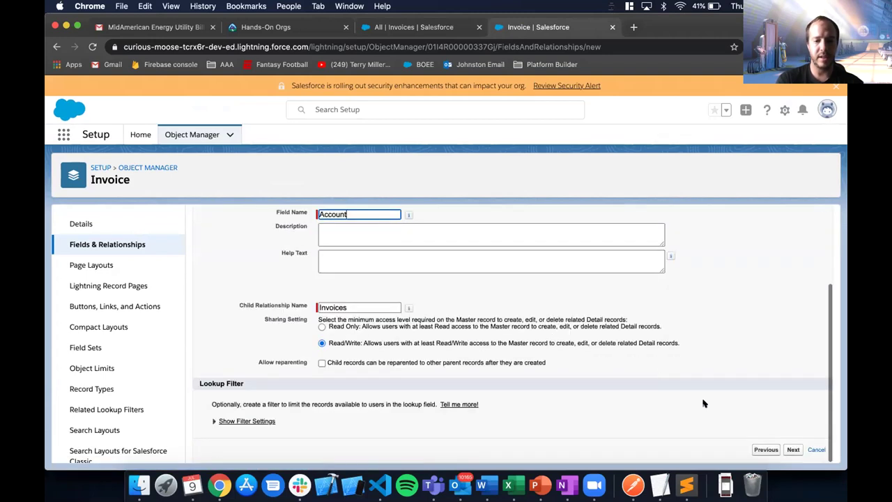
left_click(793, 450)
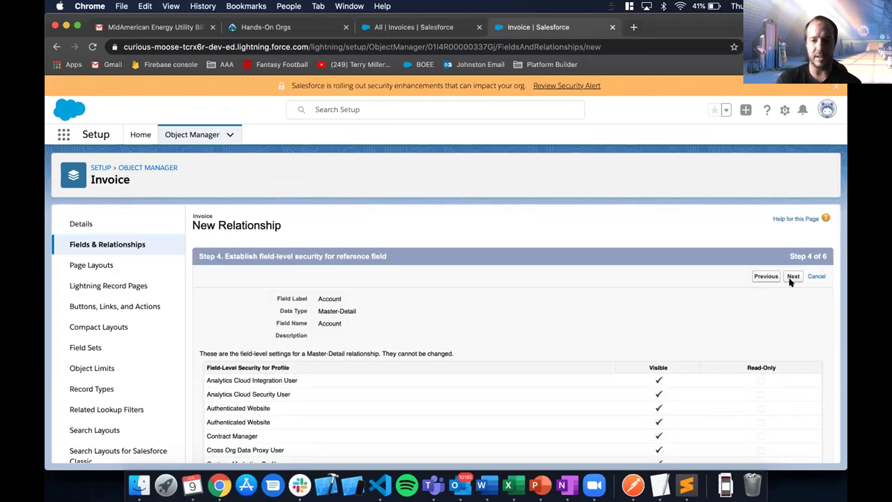
left_click(792, 278)
left_click(792, 277)
left_click(790, 275)
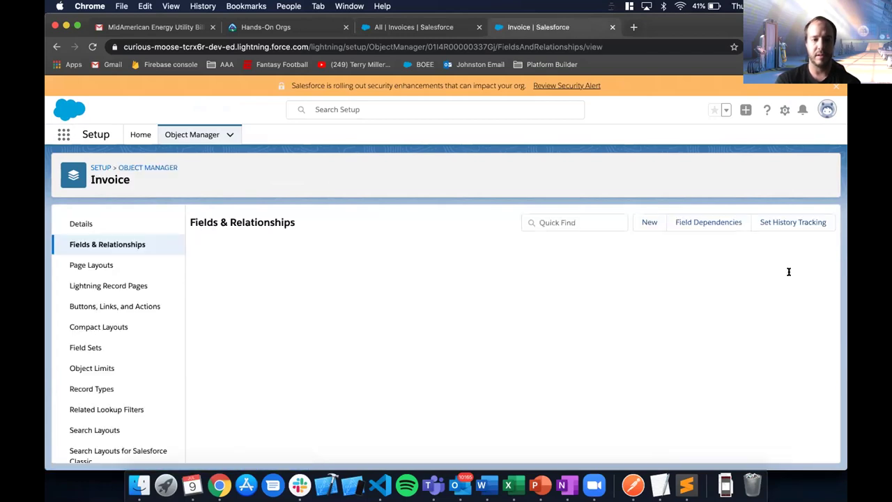
Step: Open the Account object's fields and relationships and start a new custom field of type Roll-Up Summary
left_click(196, 135)
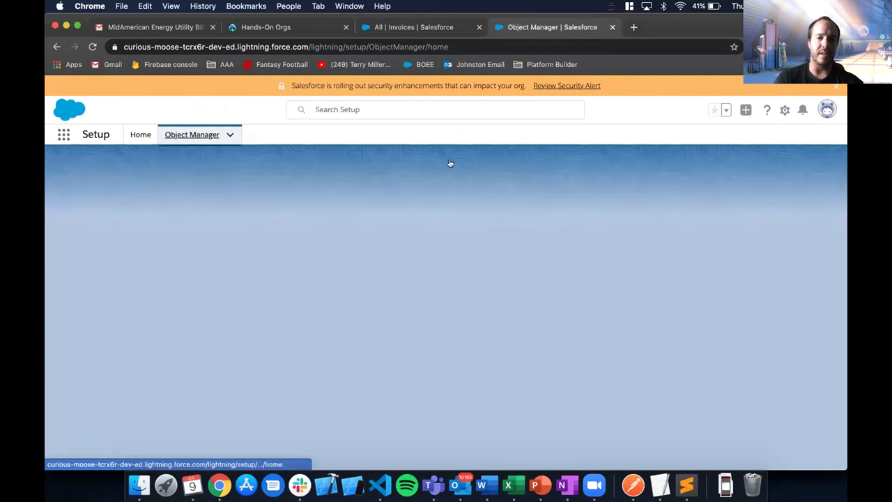
left_click(75, 242)
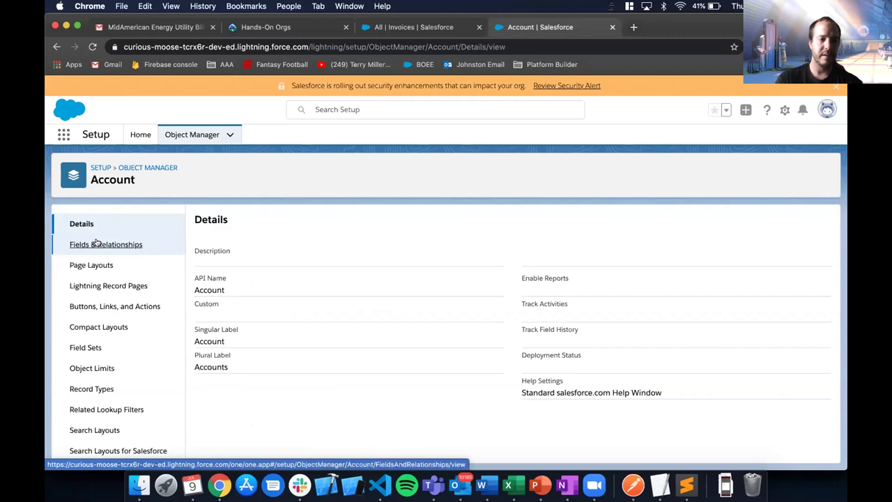
left_click(96, 243)
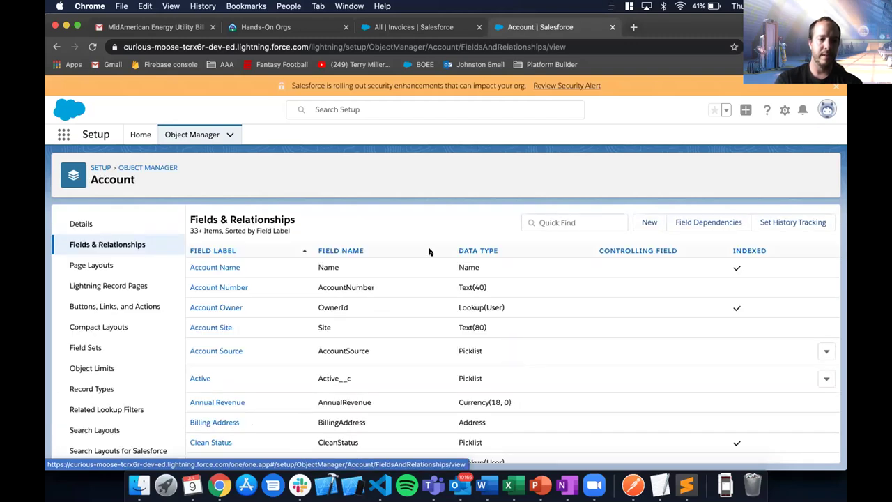
left_click(647, 220)
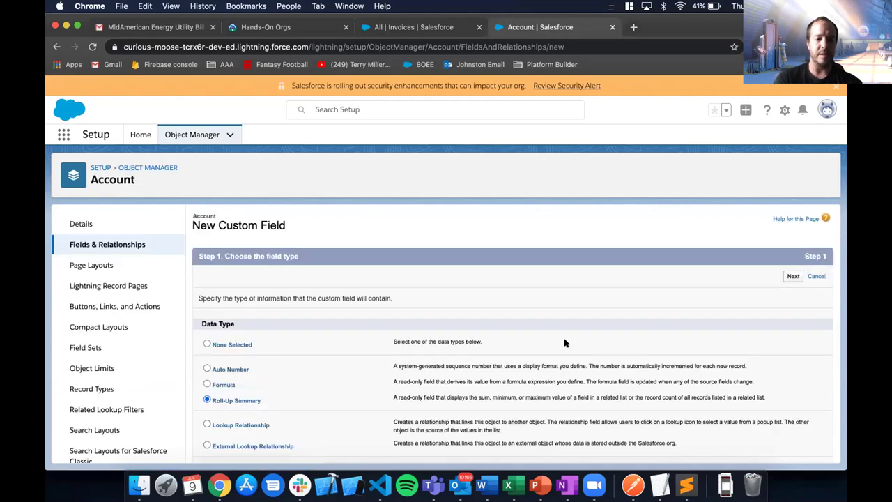
left_click(791, 276)
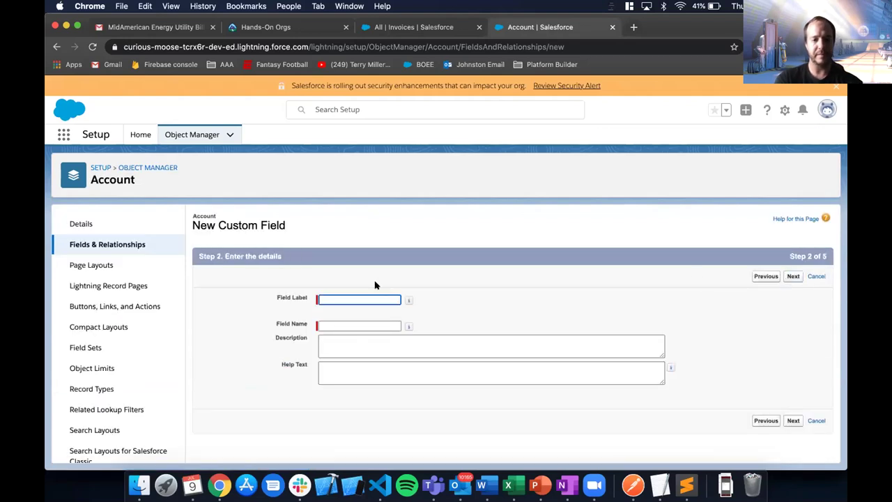
Step: Label the roll-up summary field Total Invoices, with field name Total_Invoices, and continue to the summary calculation
left_click(343, 298)
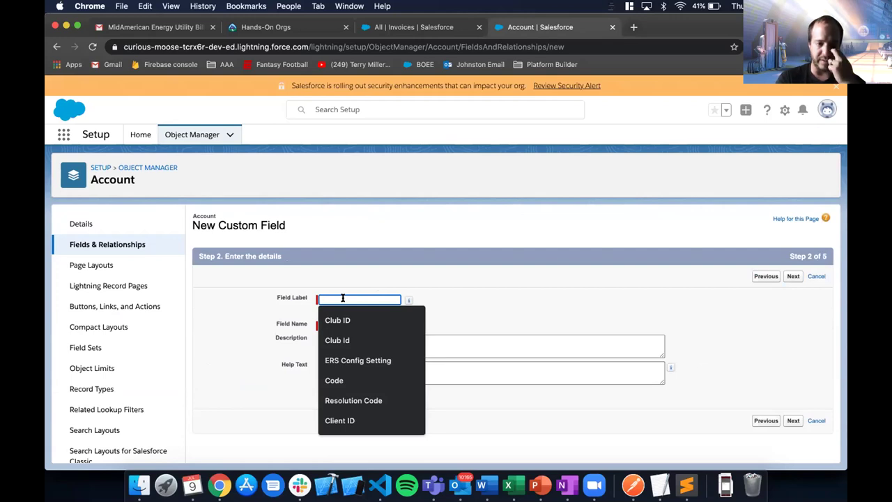
type("Total ")
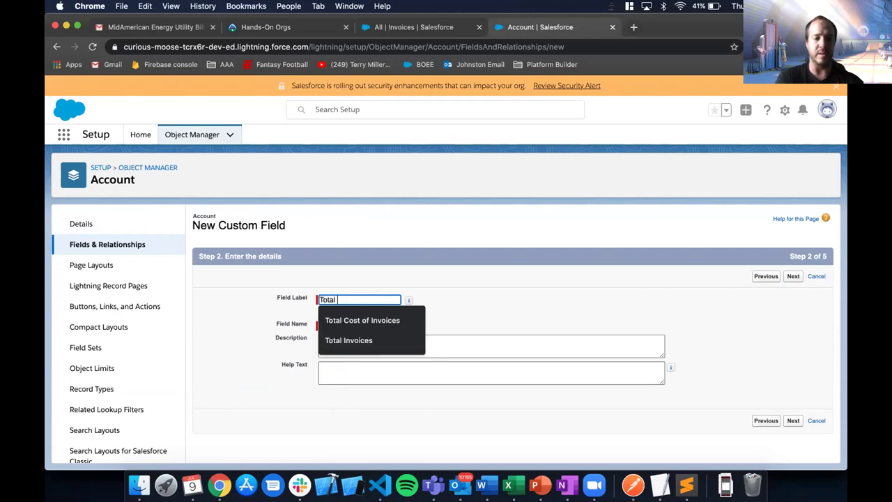
type("Invoices")
key("Tab")
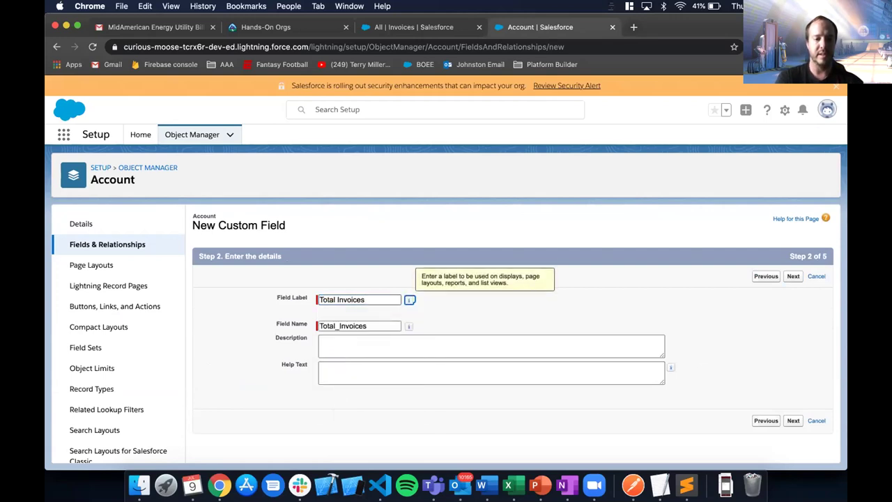
left_click(792, 420)
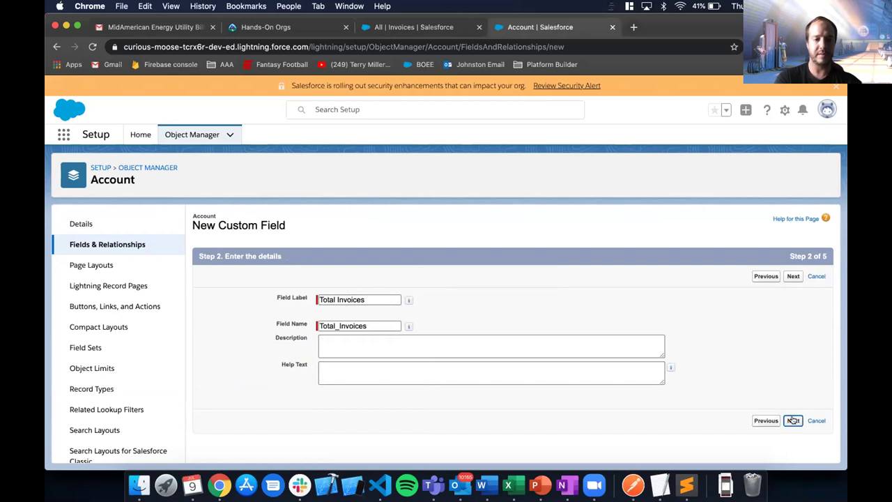
Step: Define the roll-up as a COUNT of Invoices with all records included in the calculation
left_click(364, 330)
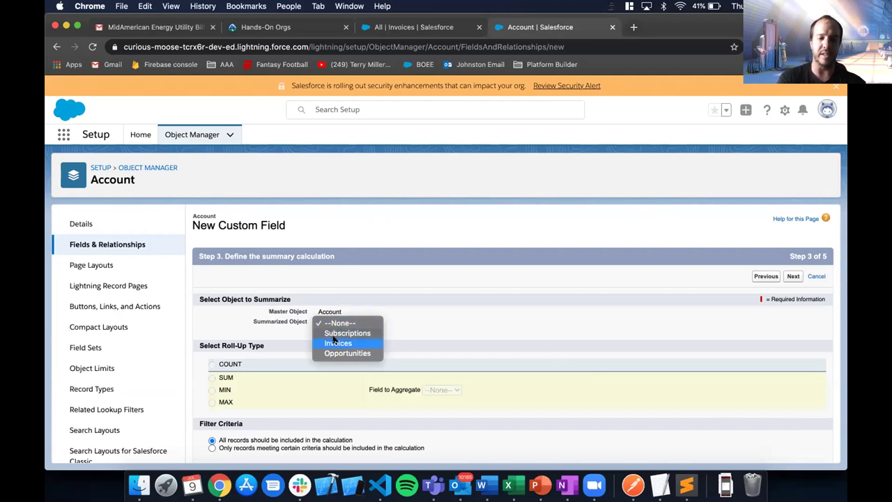
left_click(336, 342)
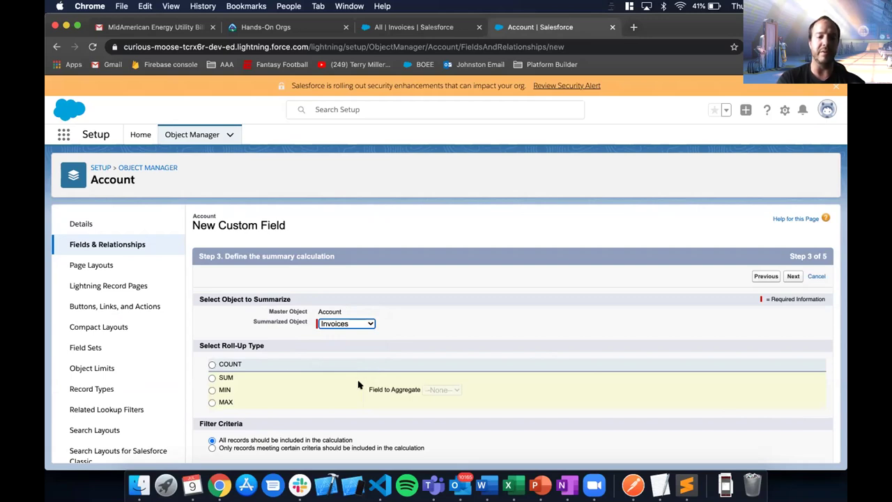
left_click(211, 363)
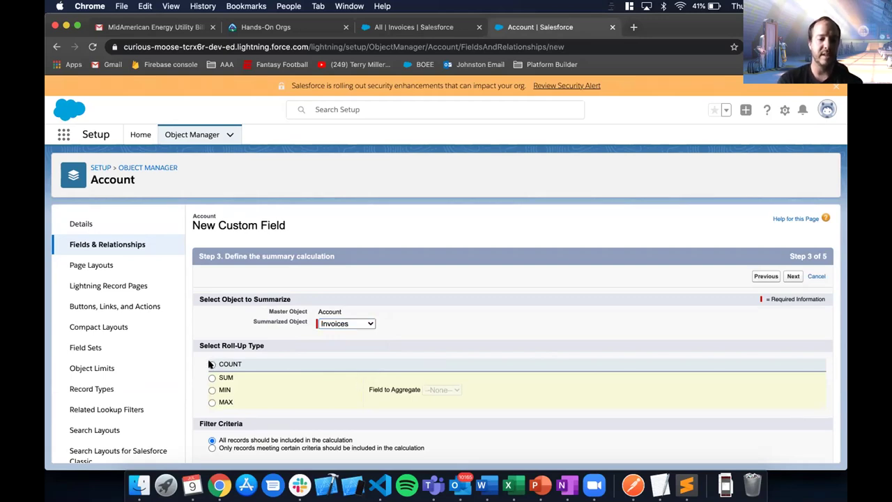
scroll(500, 343, "down", 1)
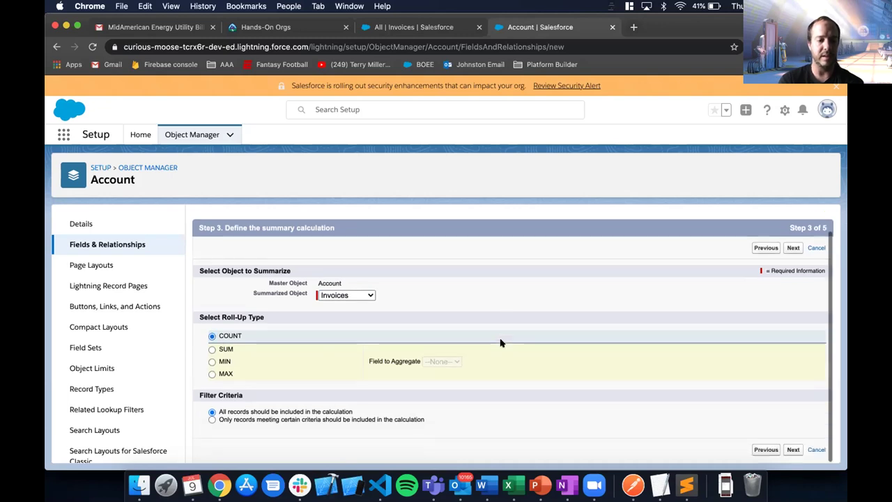
left_click(246, 419)
scroll(257, 417, "down", 2)
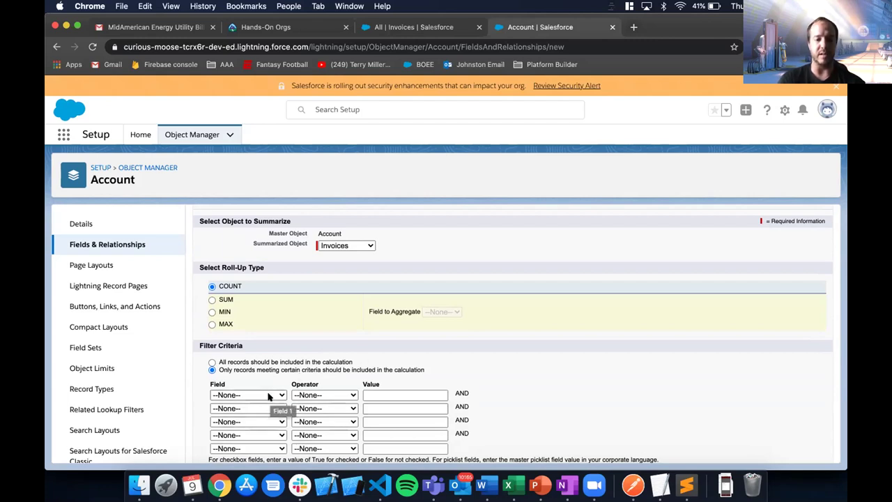
left_click(212, 361)
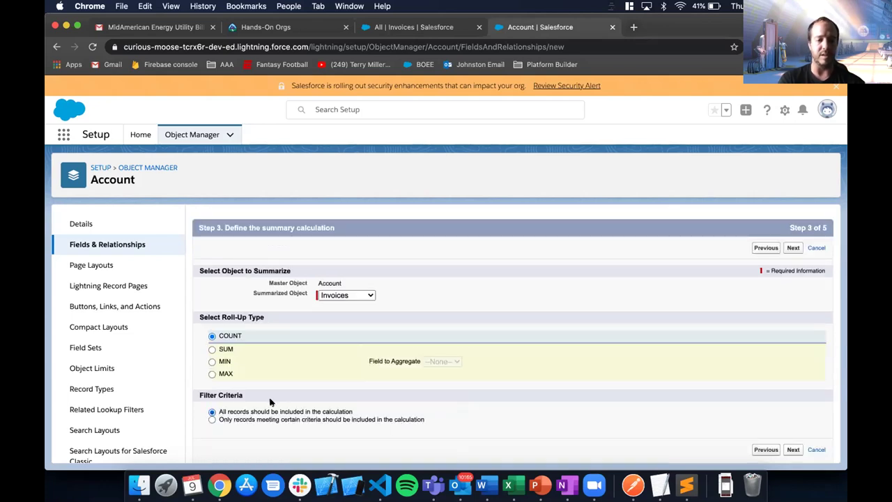
Step: Save the Total Invoices field with the default field-level security and all page layouts, and begin another new Account field
left_click(790, 449)
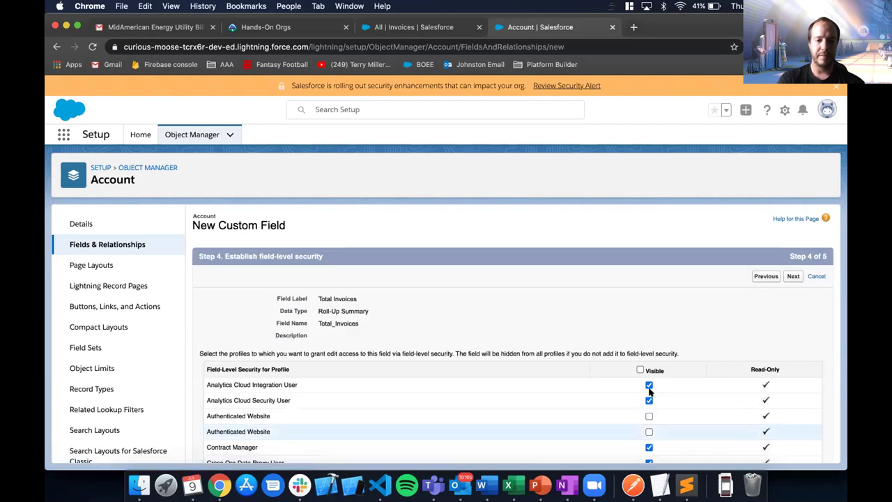
left_click(791, 276)
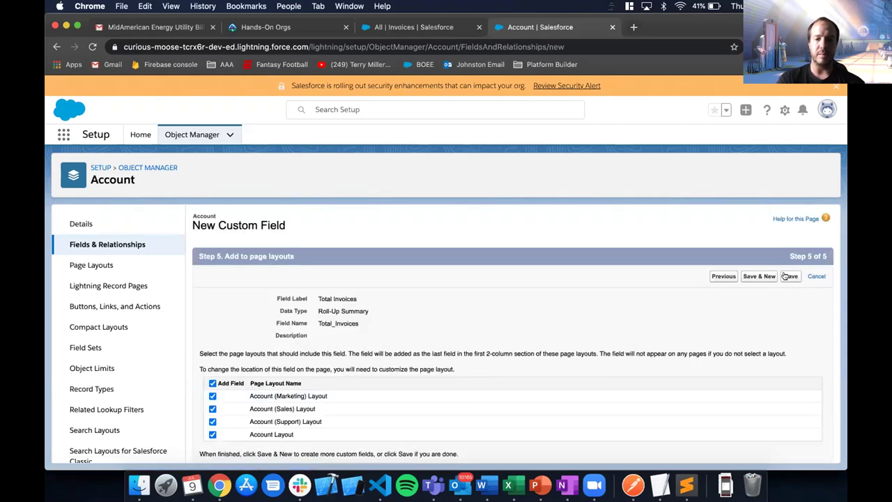
left_click(760, 276)
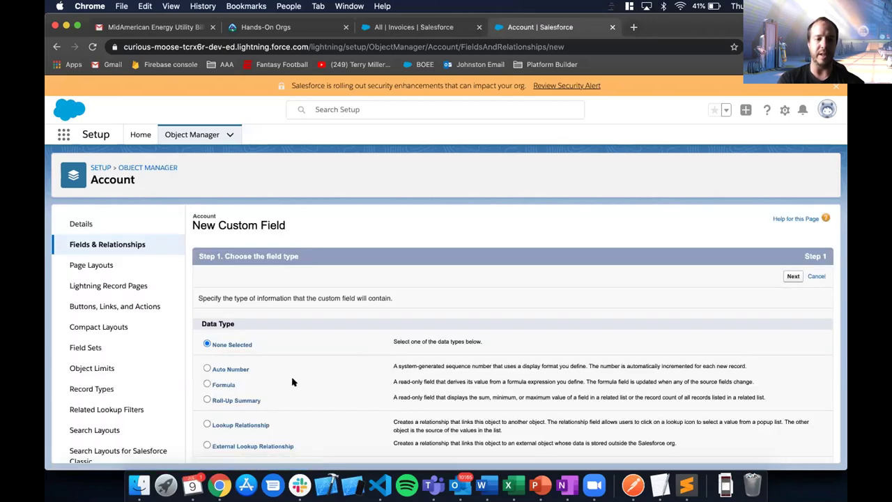
Step: Set up a second roll-up summary field labelled Total Cost of Invoices and choose Invoices as its summarized object
left_click(237, 399)
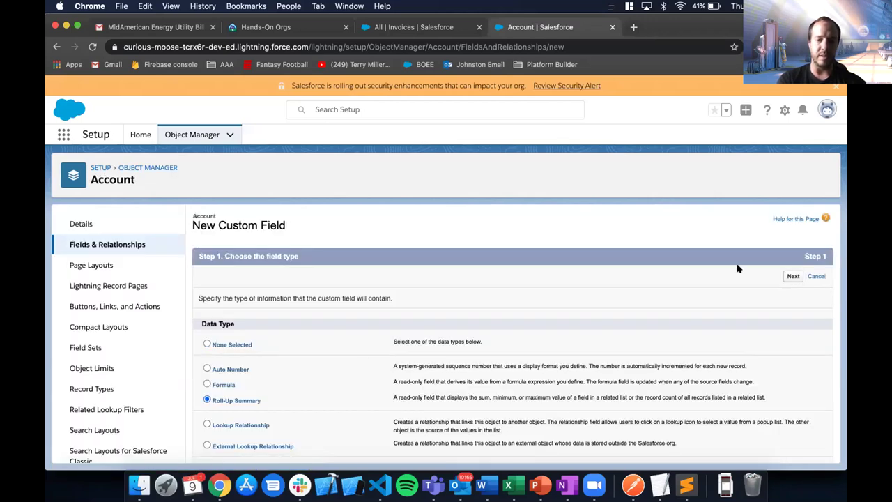
left_click(786, 277)
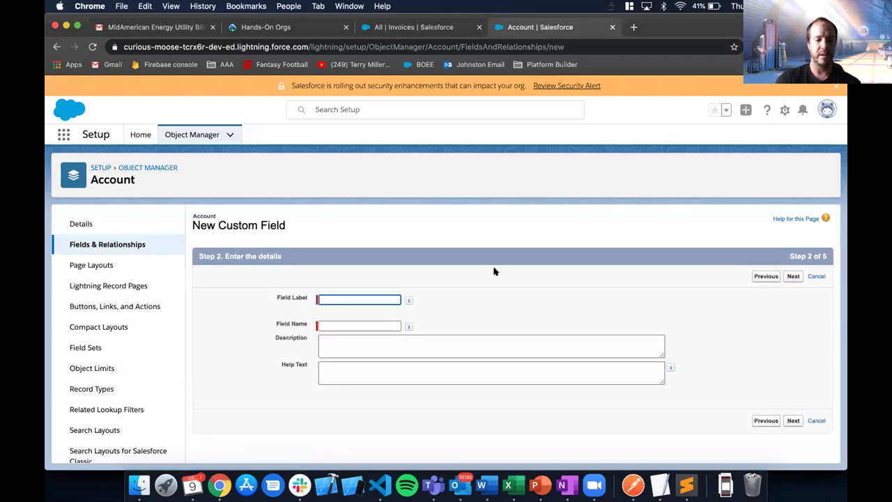
type("Total C")
key("Down")
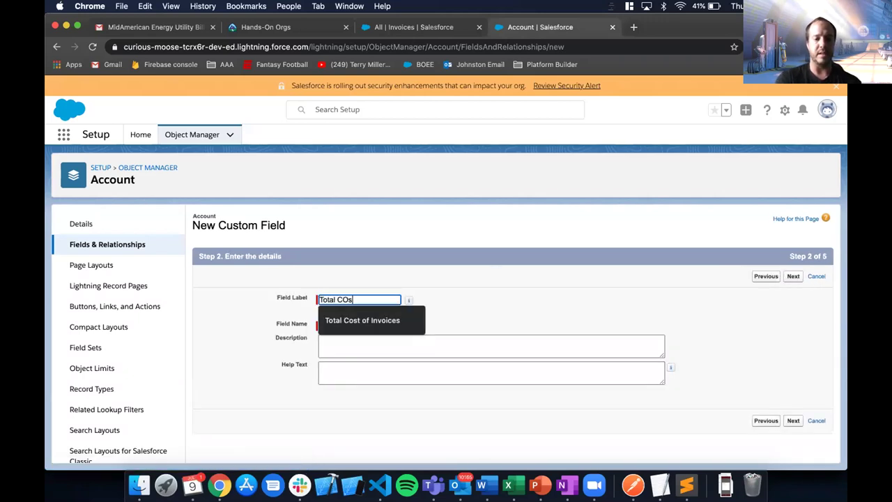
key("Return")
key("Tab")
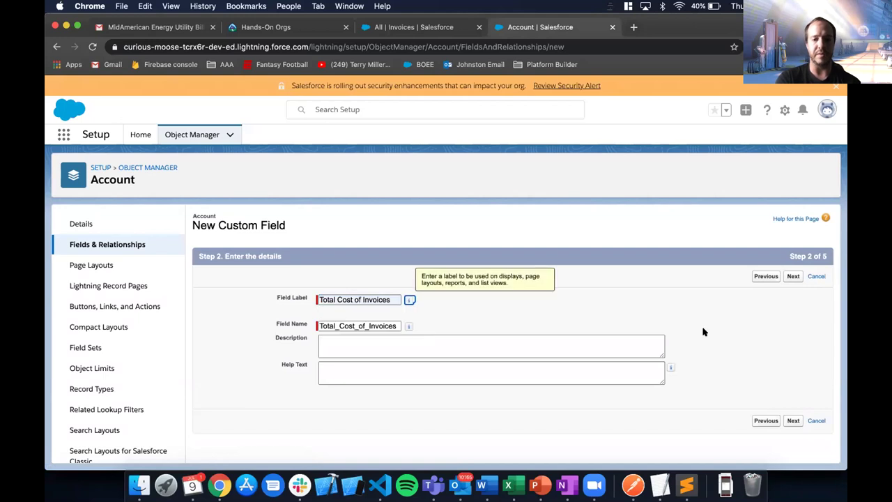
left_click(792, 276)
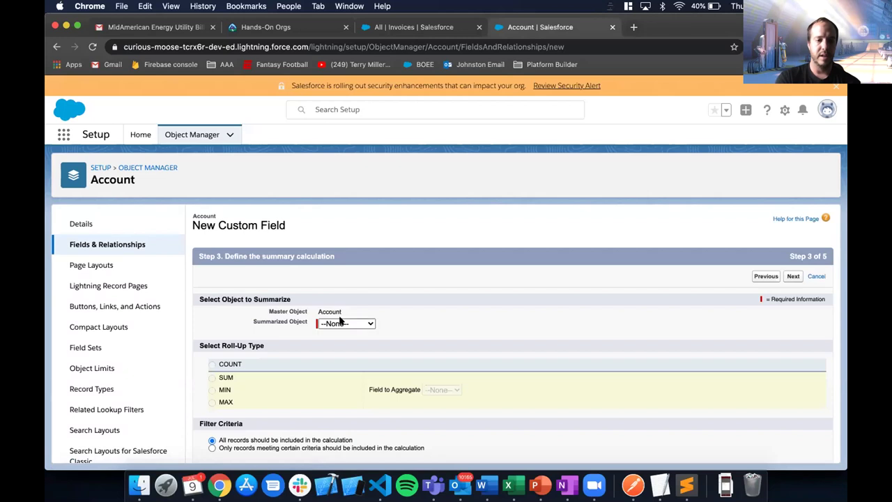
left_click(357, 323)
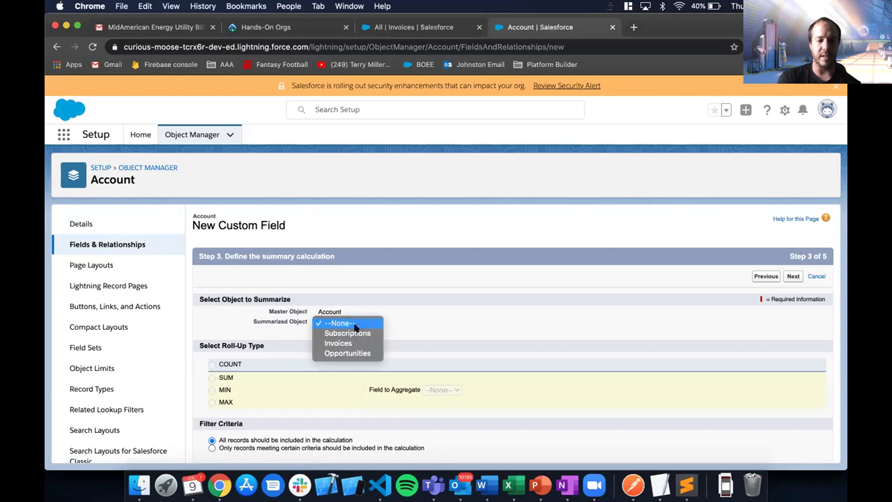
left_click(355, 343)
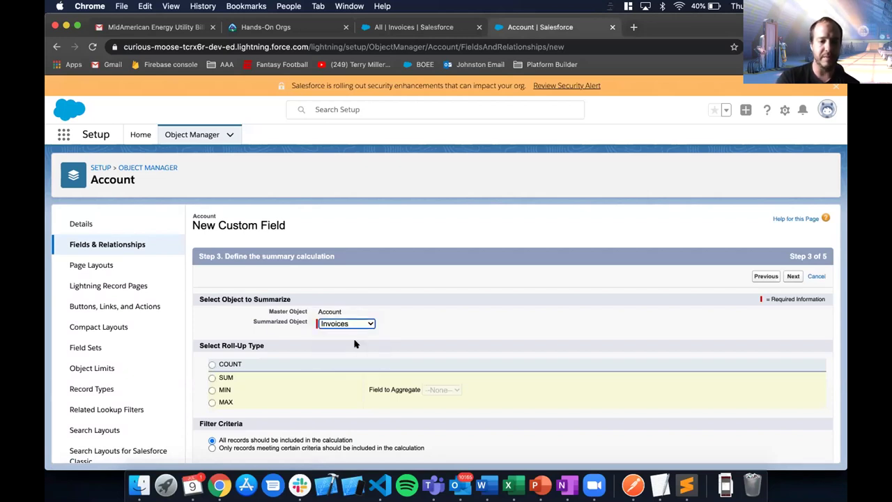
Step: Define the roll-up as a SUM of the Cost field with all records included, and continue to field-level security
left_click(212, 377)
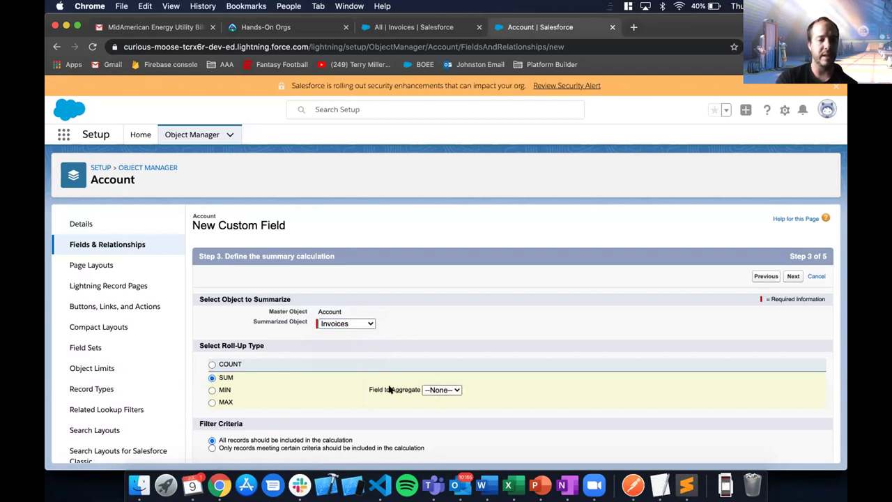
left_click(443, 390)
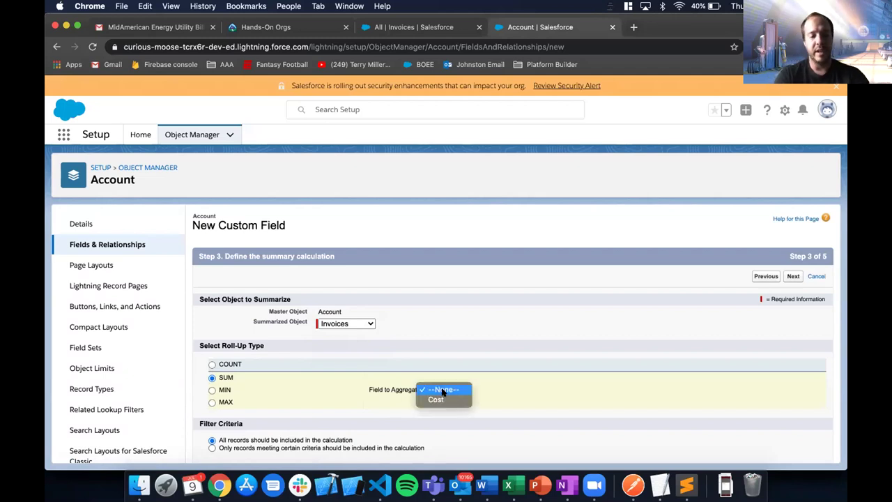
left_click(440, 399)
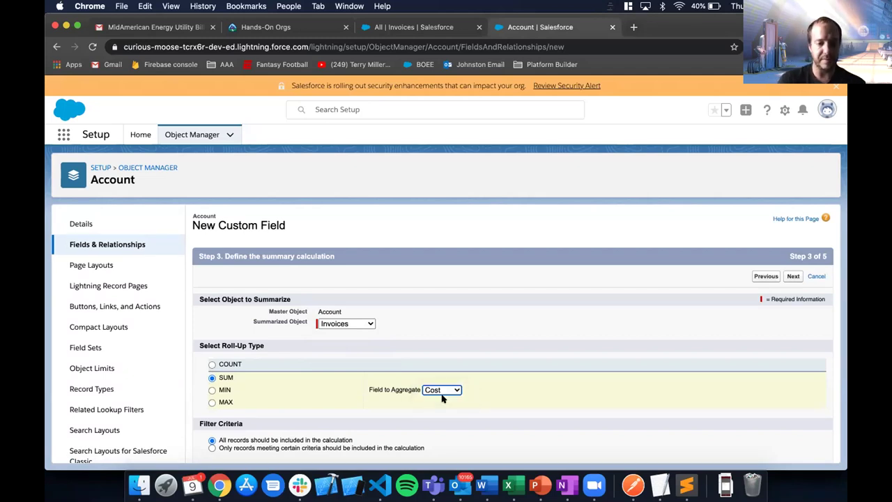
scroll(335, 423, "down", 2)
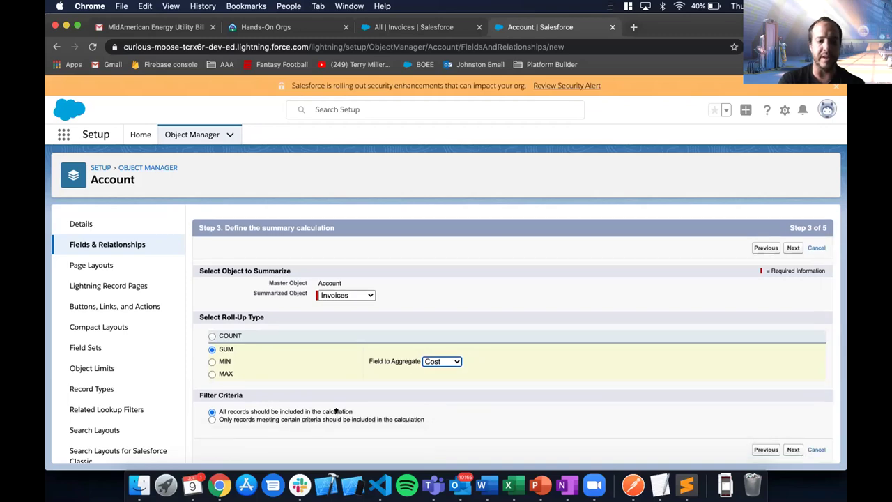
left_click(792, 449)
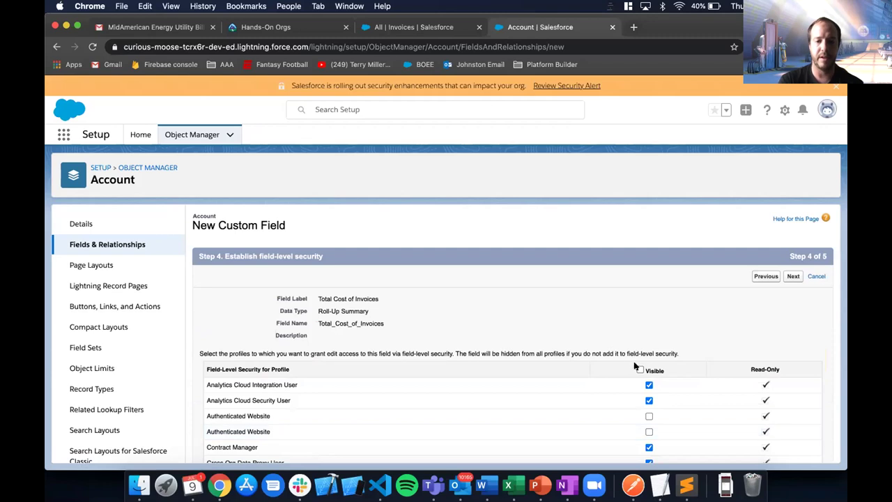
Step: Save the Total Cost of Invoices field with the default field-level security and page layouts
left_click(793, 276)
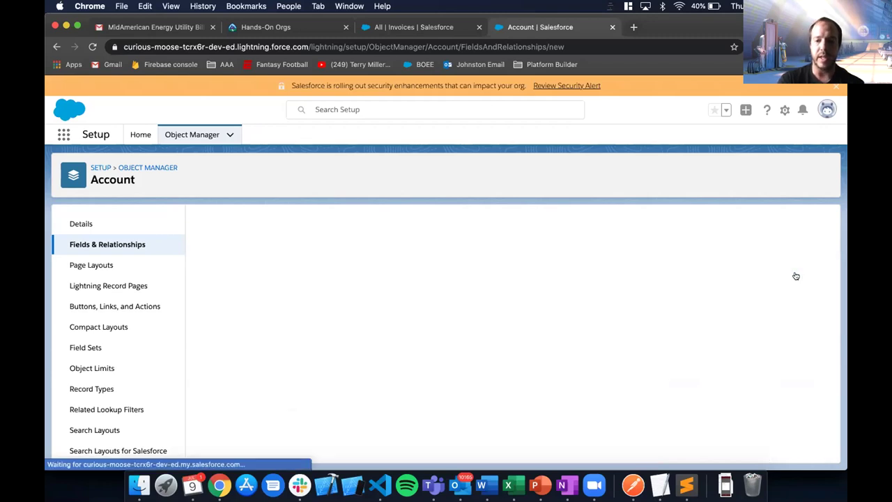
left_click(791, 276)
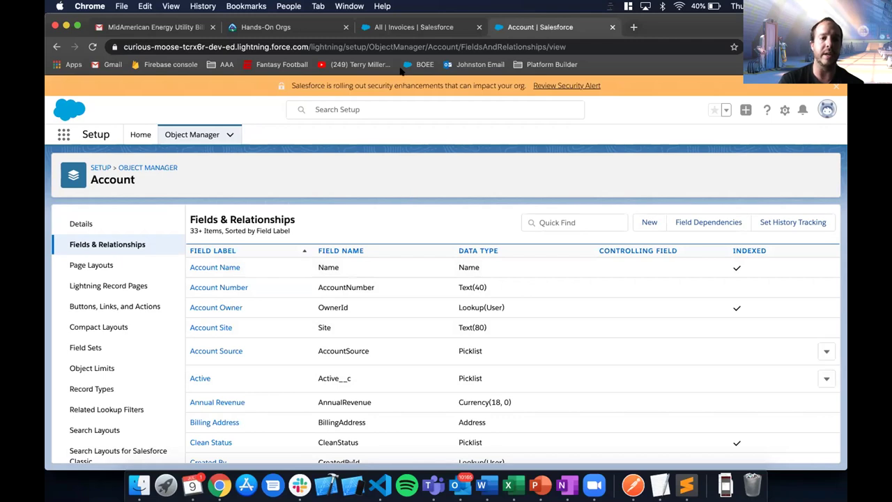
Step: Open the App Builder Study Group account's details and check its Total Invoices and Total Cost of Invoices fields
left_click(397, 26)
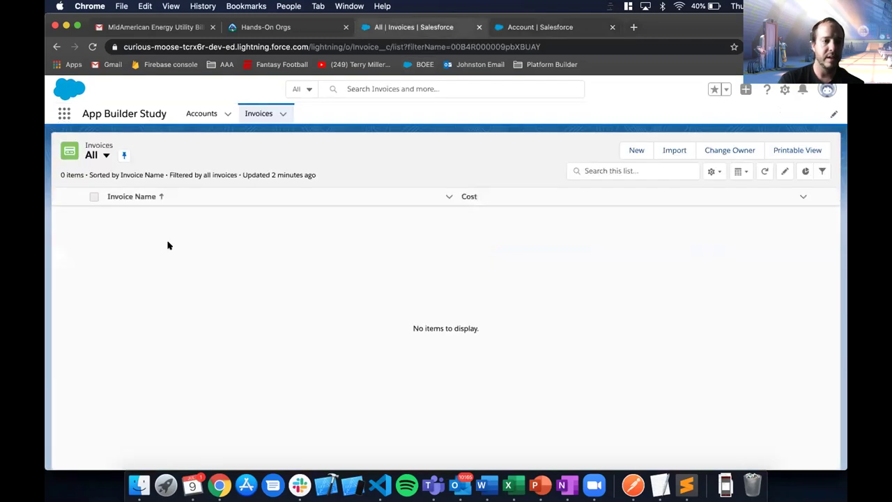
left_click(201, 113)
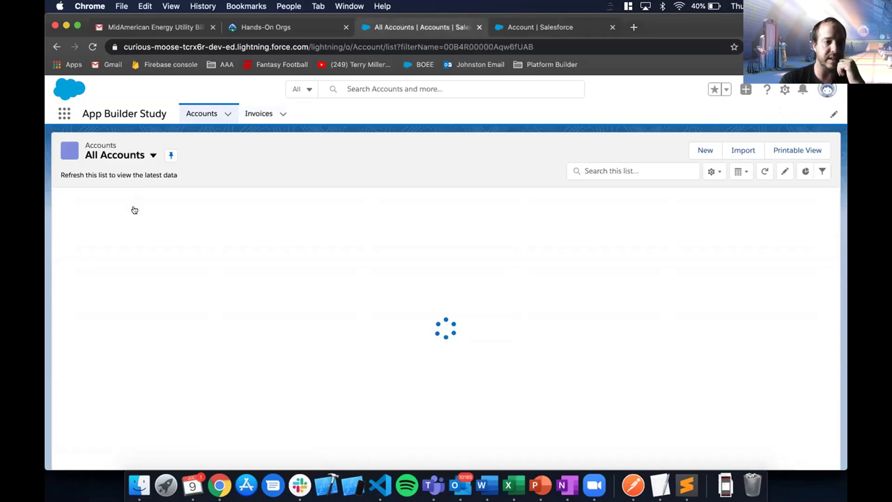
left_click(139, 215)
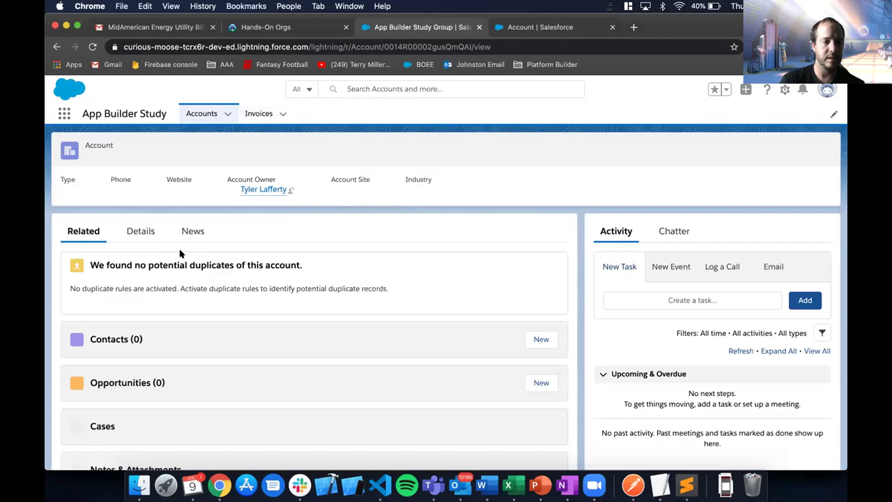
left_click(141, 231)
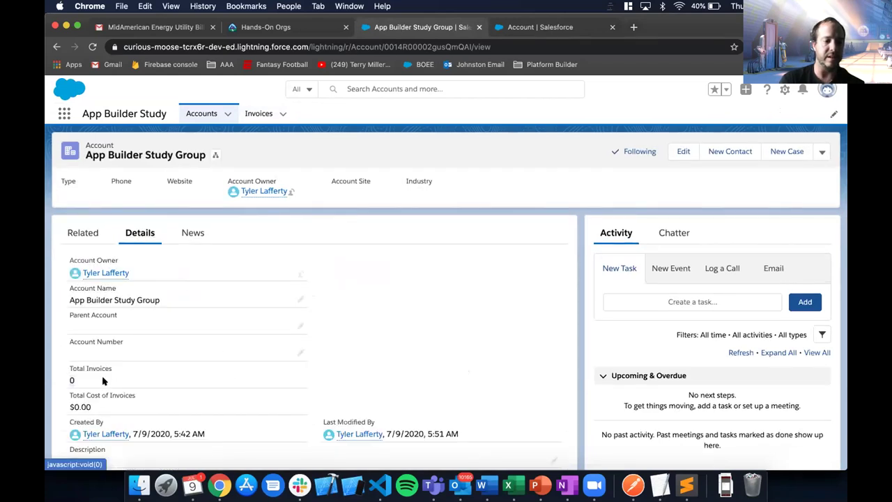
left_click_drag(93, 406, 61, 363)
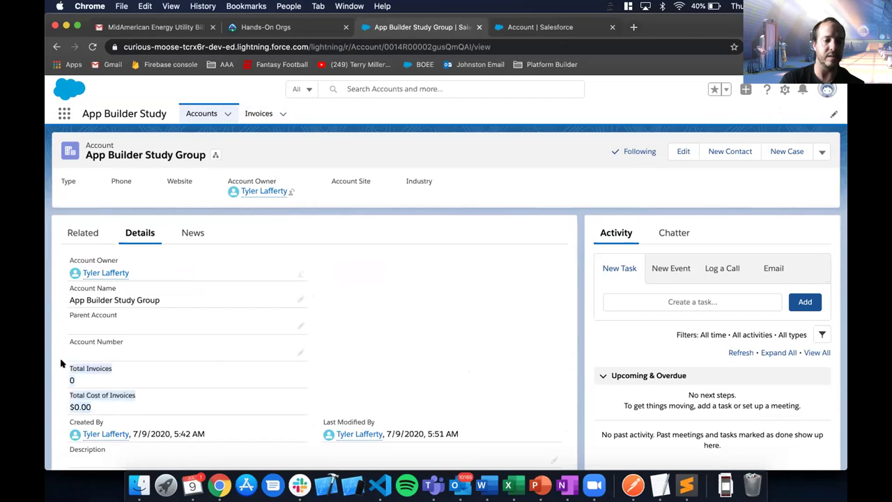
left_click(400, 363)
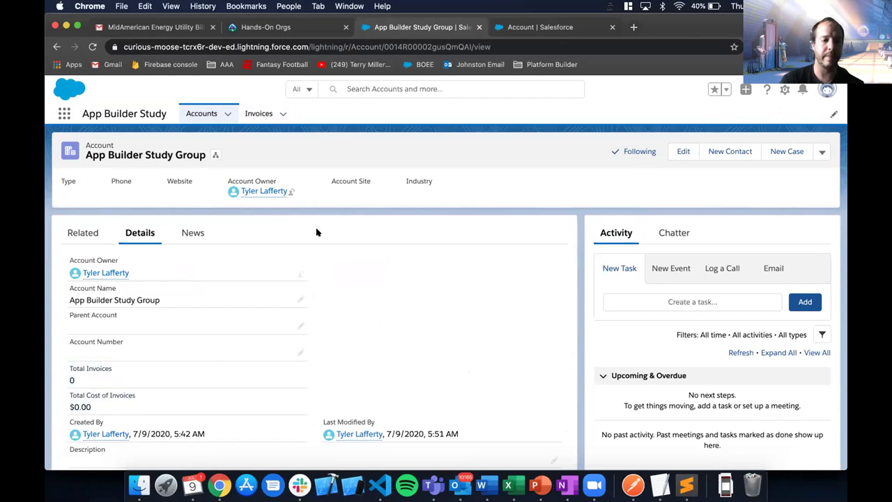
Step: Create and save an invoice named New Computers with a cost of $45.00 for the App Builder Study Group account
left_click(254, 114)
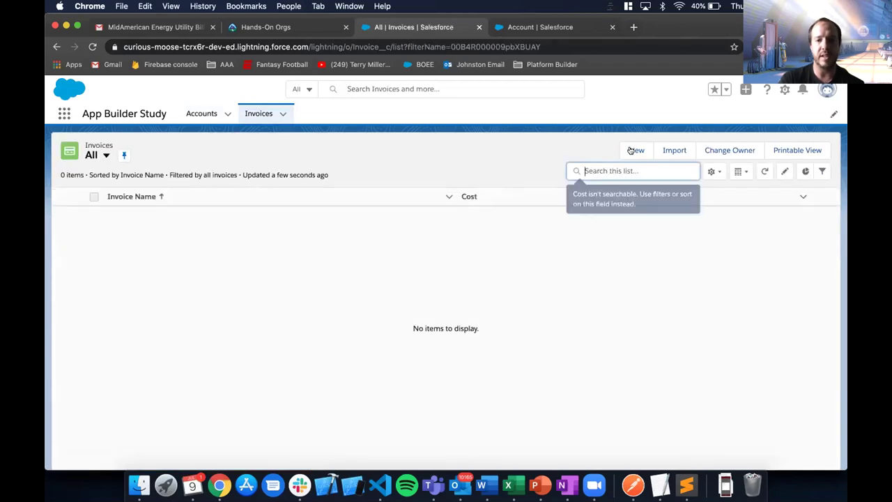
left_click(632, 150)
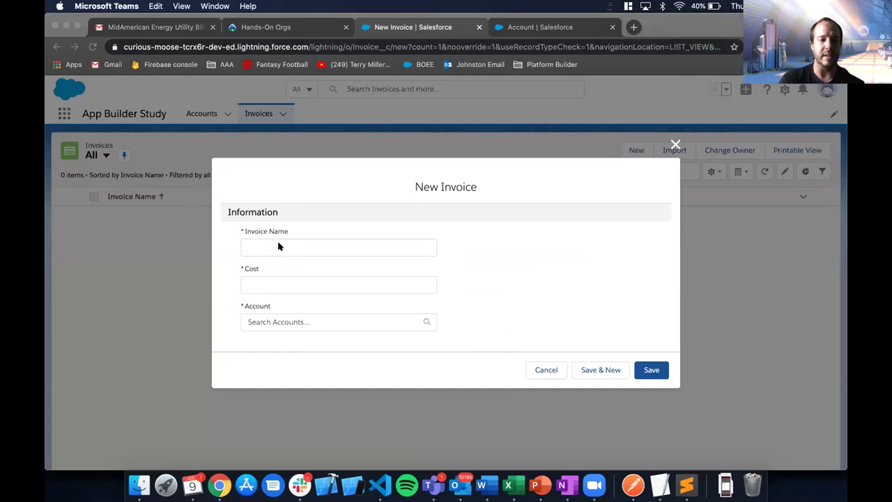
left_click(278, 246)
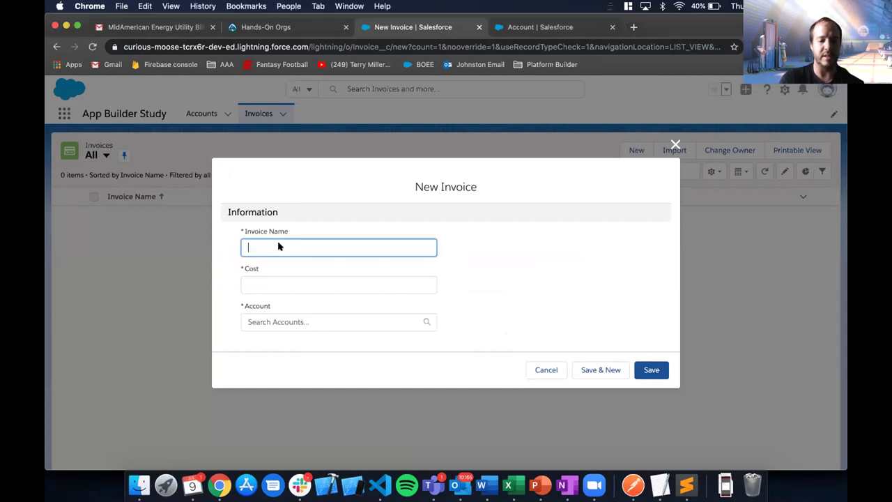
type("New Computers")
key("Tab")
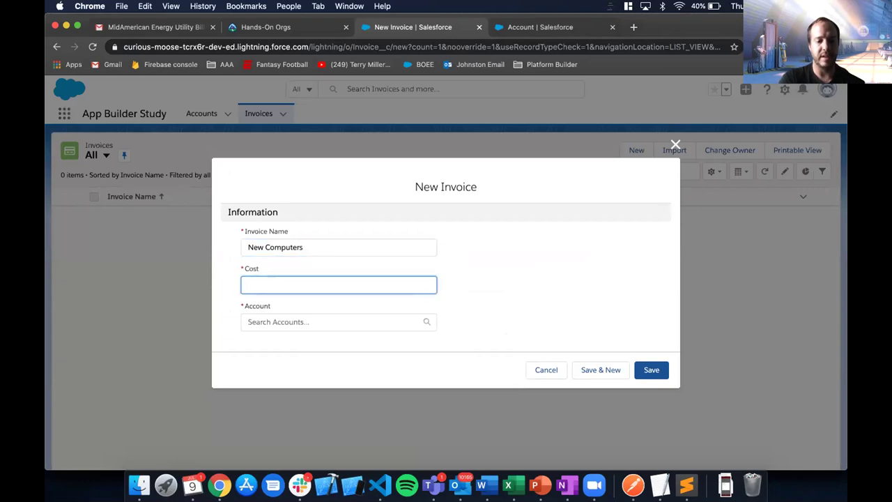
key("Tab")
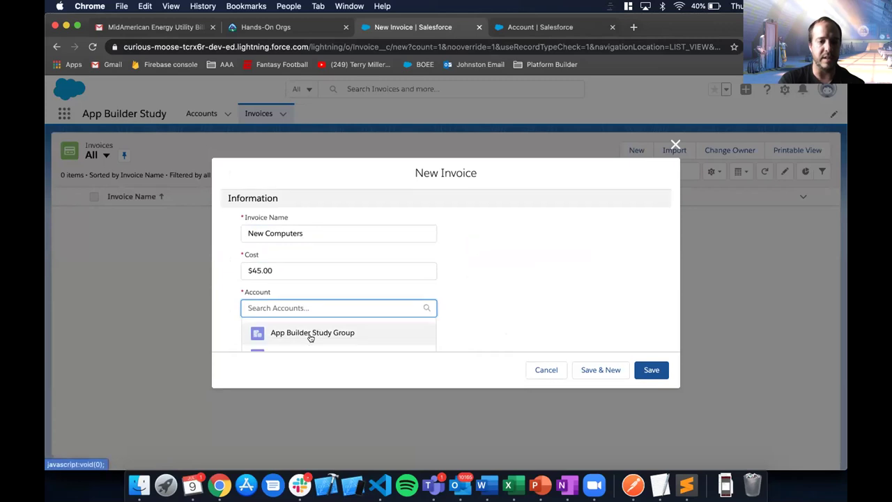
left_click(305, 322)
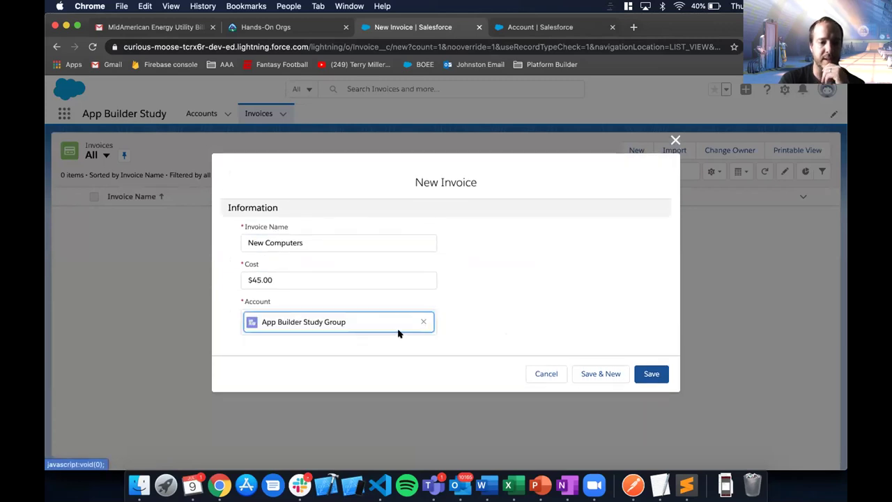
left_click(645, 374)
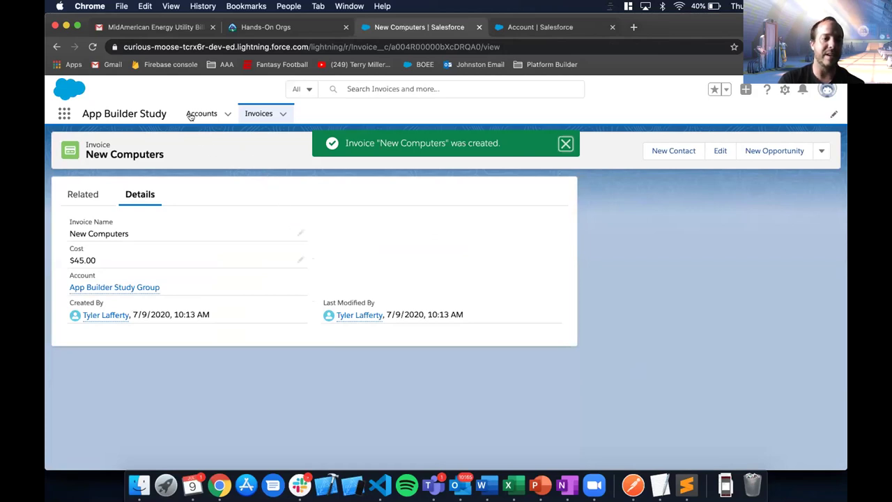
Step: Return to the App Builder Study Group account from the invoice, reload its details and check both invoice roll-up fields
left_click(135, 288)
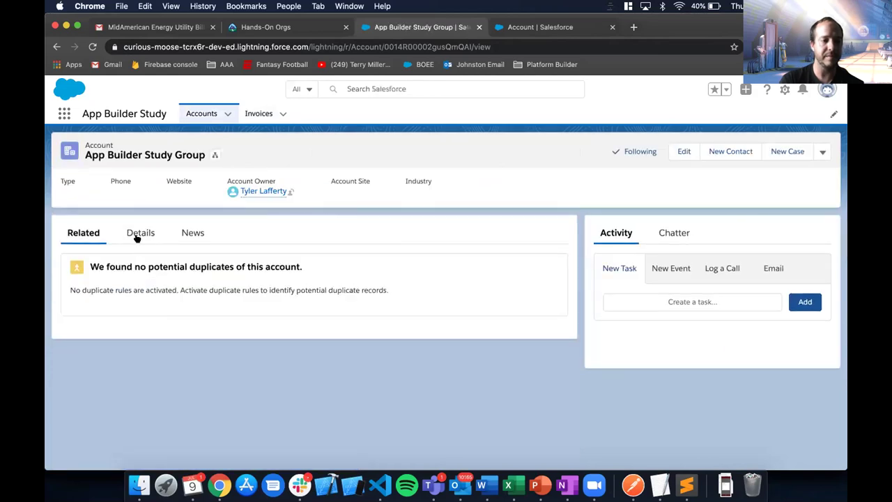
left_click(136, 233)
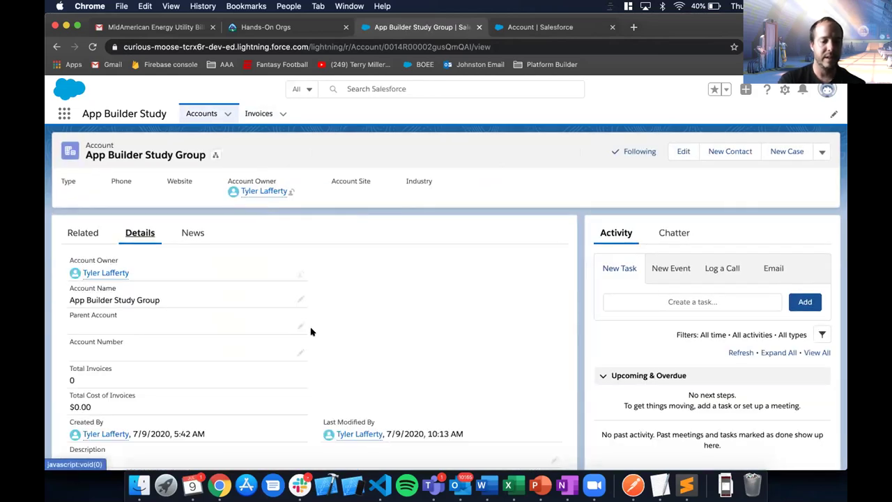
key("super+r")
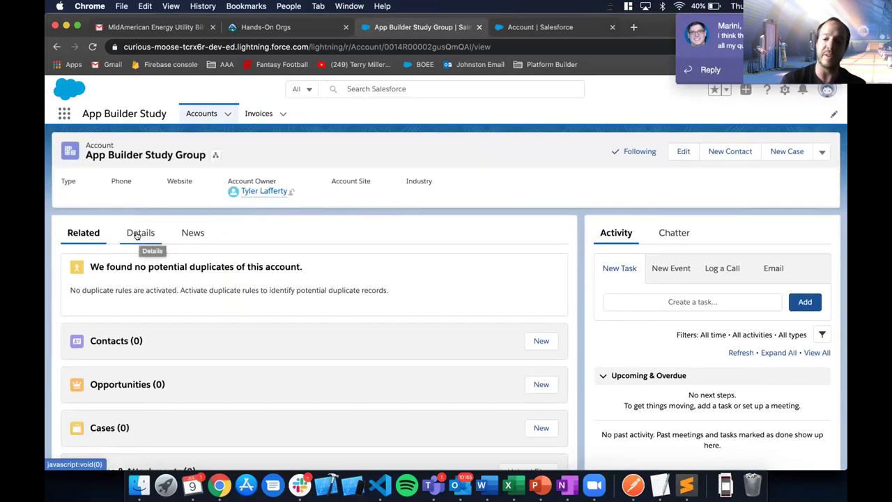
left_click(137, 235)
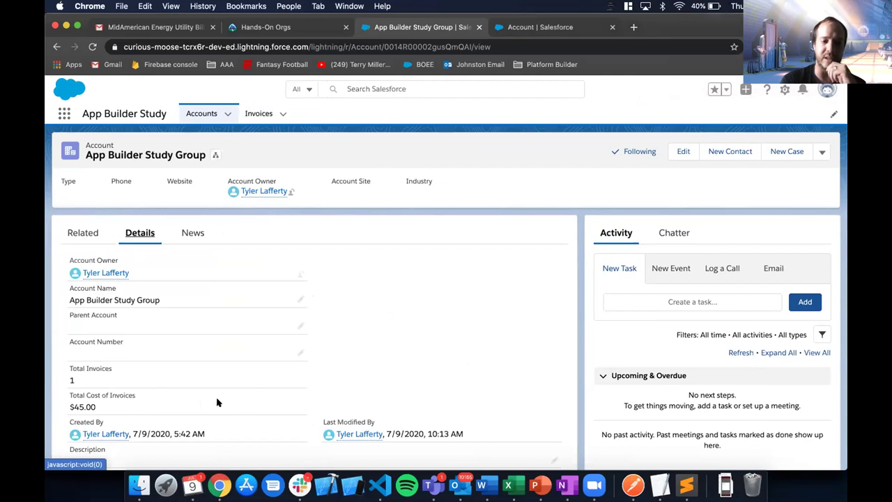
left_click_drag(122, 379, 68, 362)
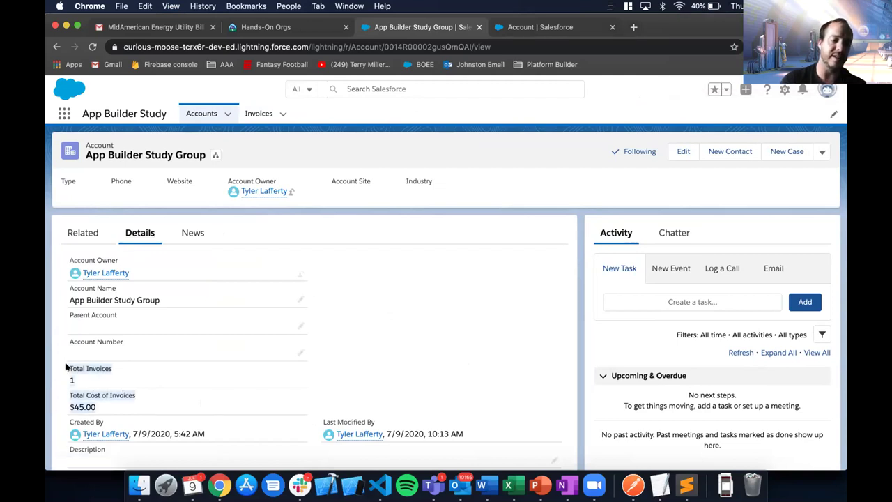
left_click(67, 368)
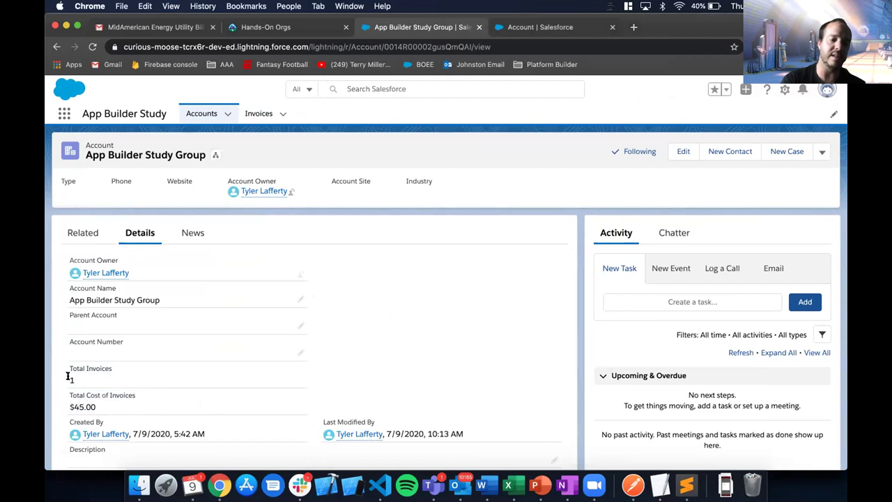